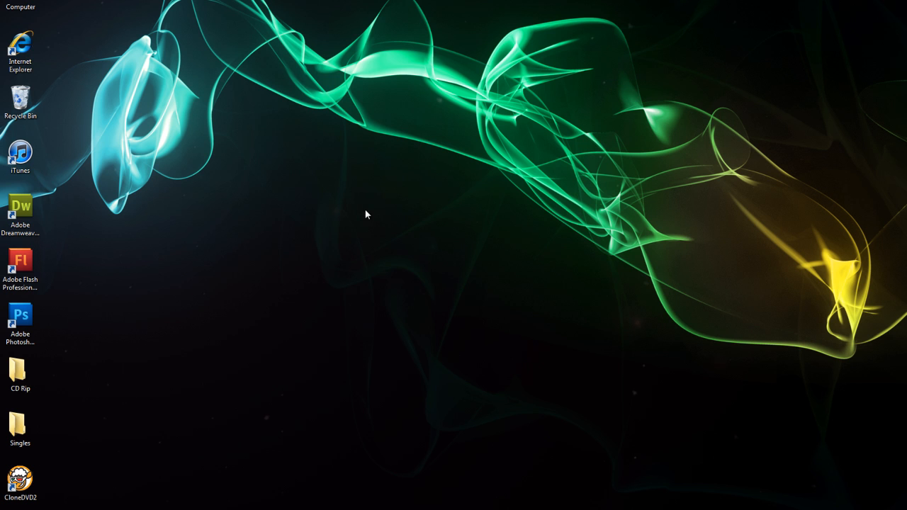
Step: Create a new folder named "DW Rev 1" on the desktop
right_click(367, 213)
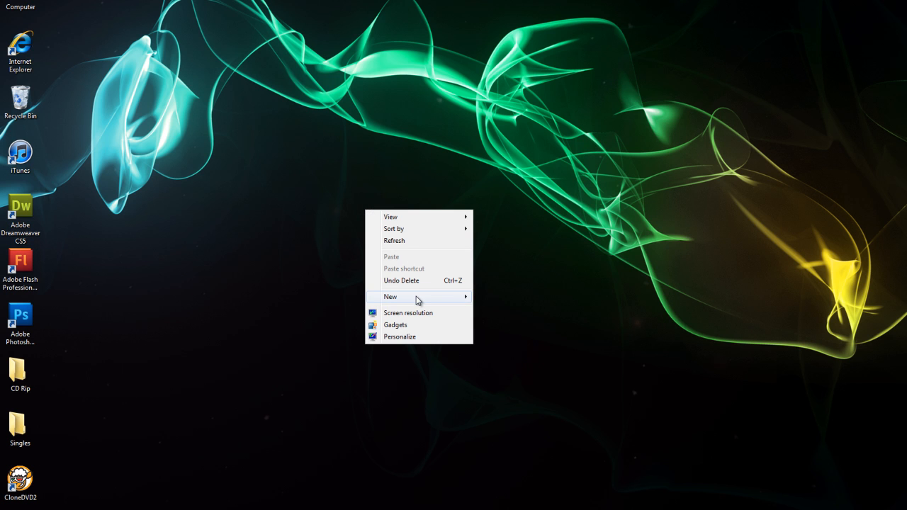
mouse_move(418, 301)
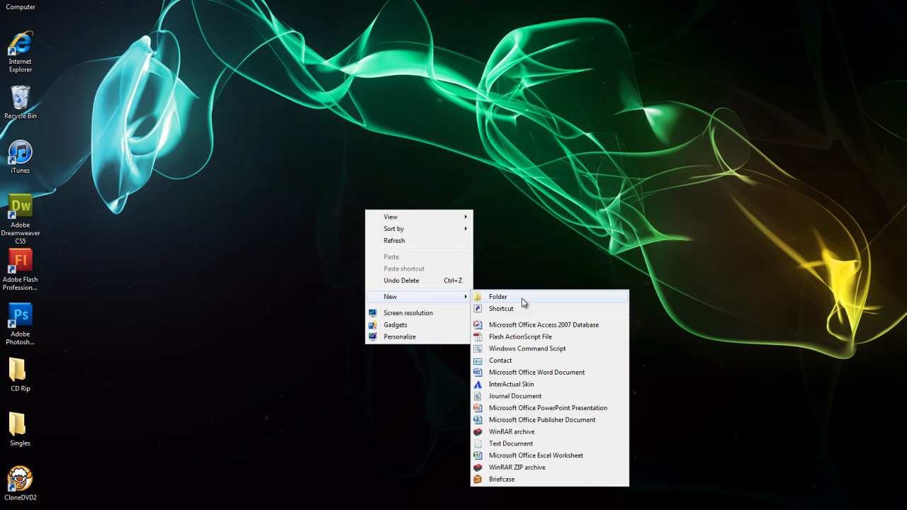
left_click(522, 298)
type("D")
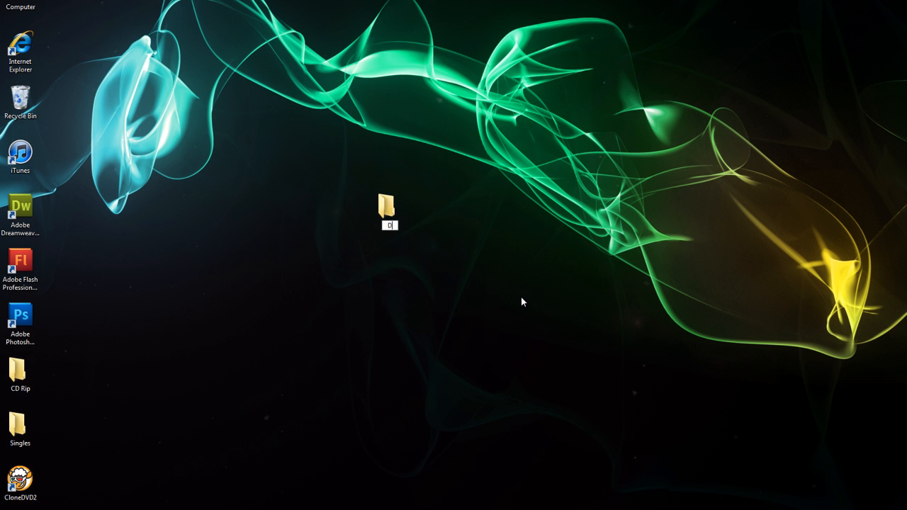
type("W Rev 1")
key("Return")
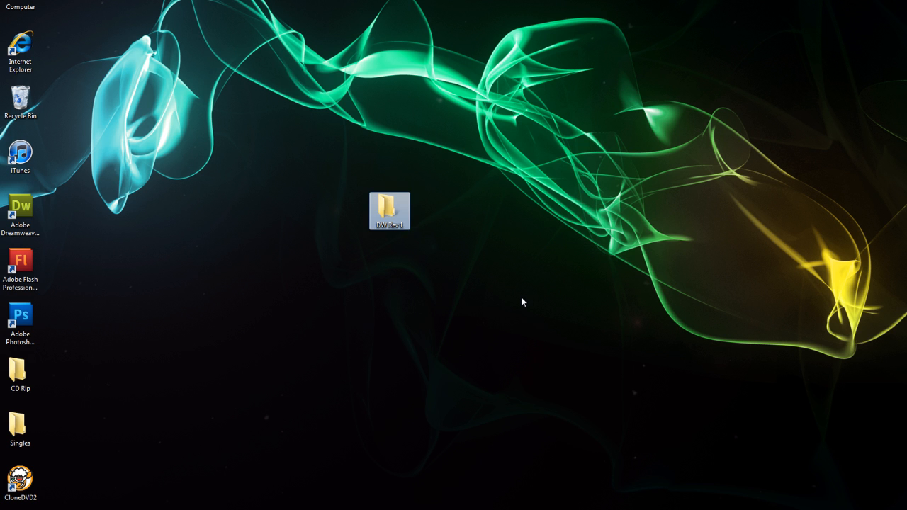
left_click(521, 302)
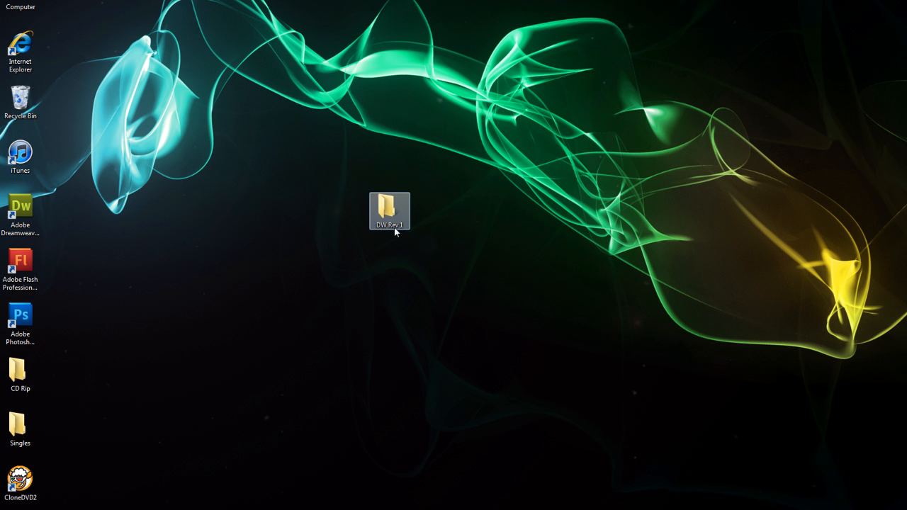
Step: Open the DW Rev 1 folder and create a subfolder named "_images" in it
double_click(385, 205)
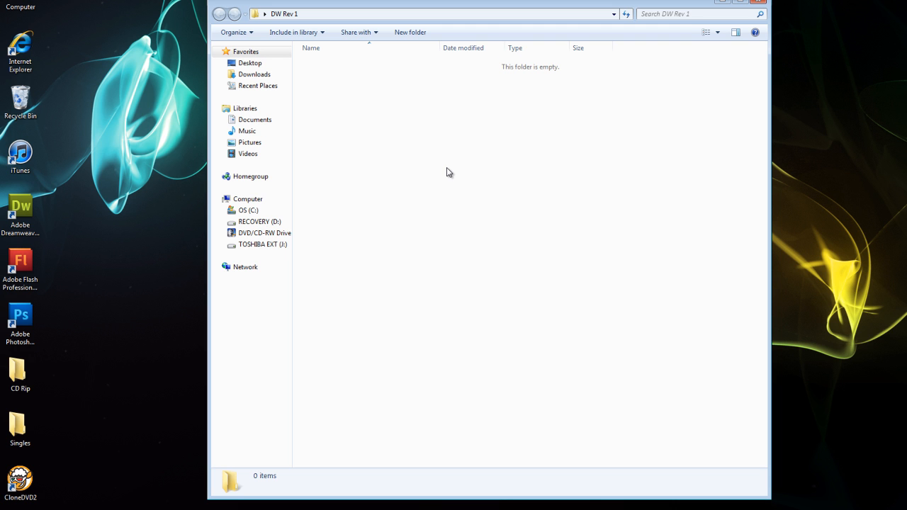
right_click(395, 151)
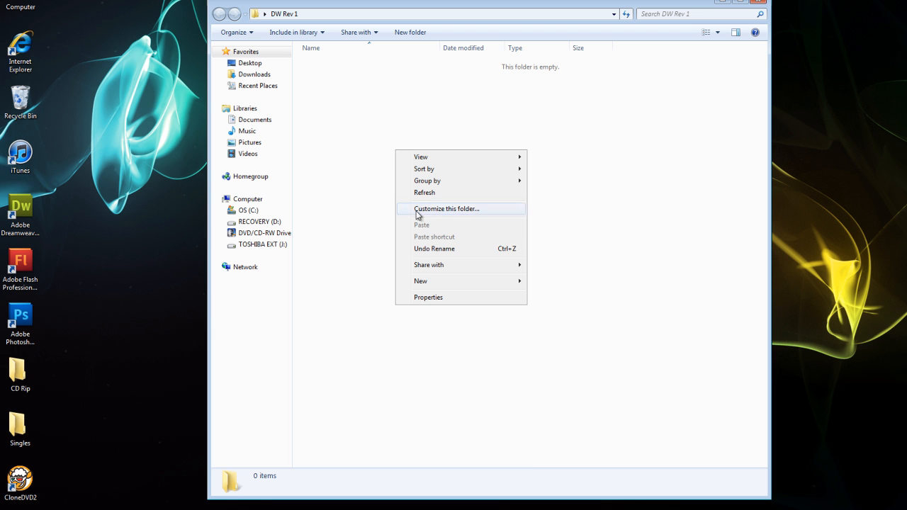
mouse_move(440, 285)
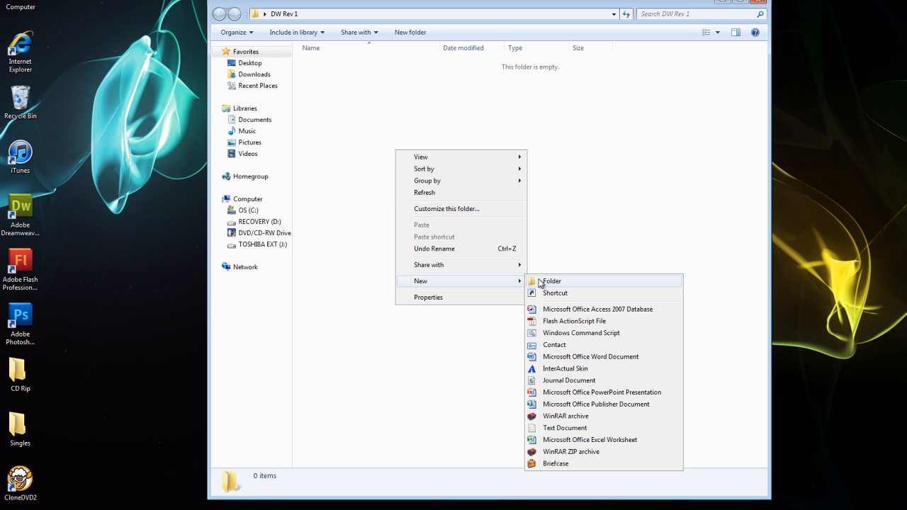
left_click(574, 283)
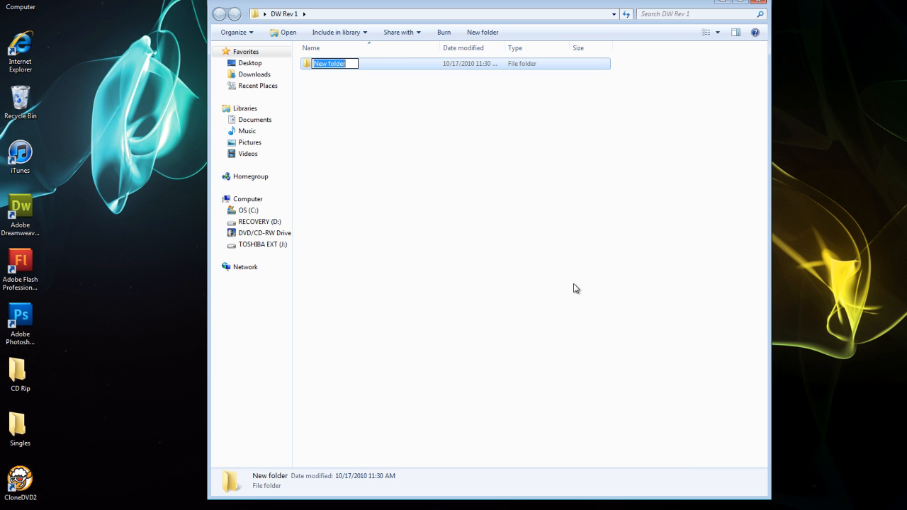
type("J")
type("images")
key("Return")
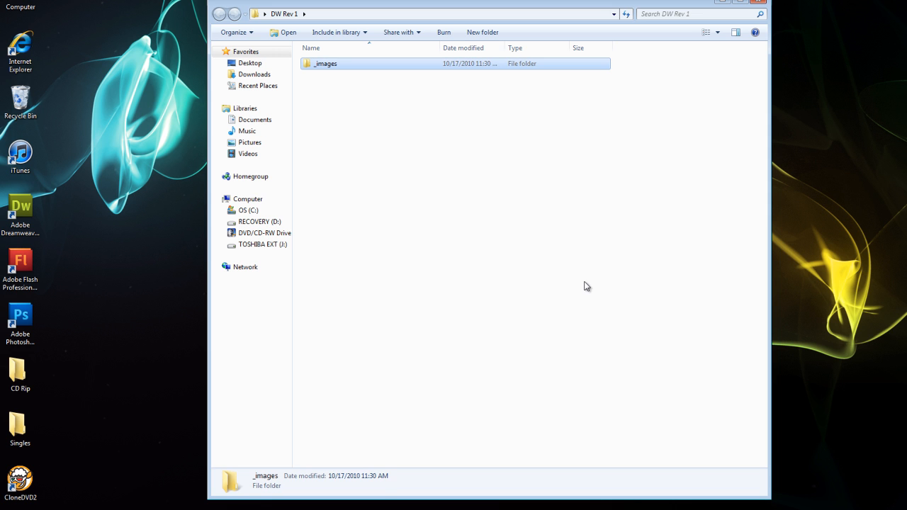
left_click(469, 233)
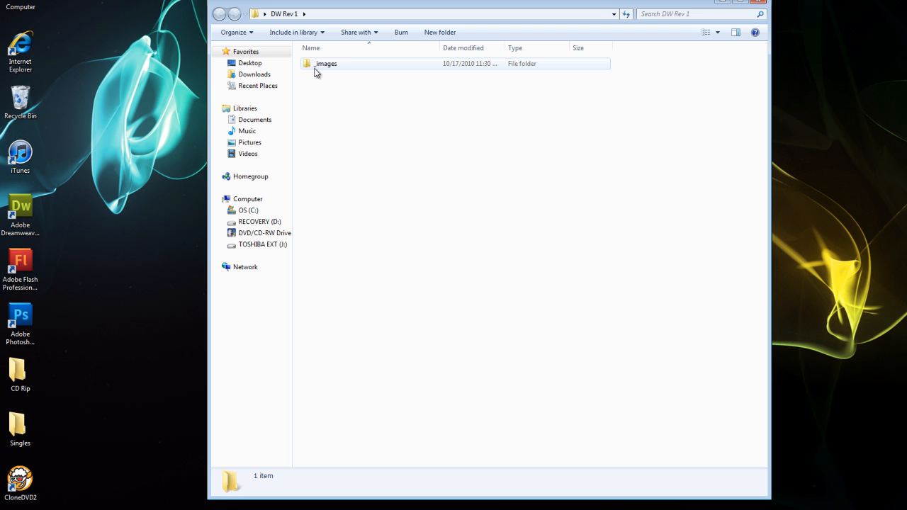
Step: Create a second subfolder named "_pages" inside DW Rev 1
right_click(358, 144)
mouse_move(404, 273)
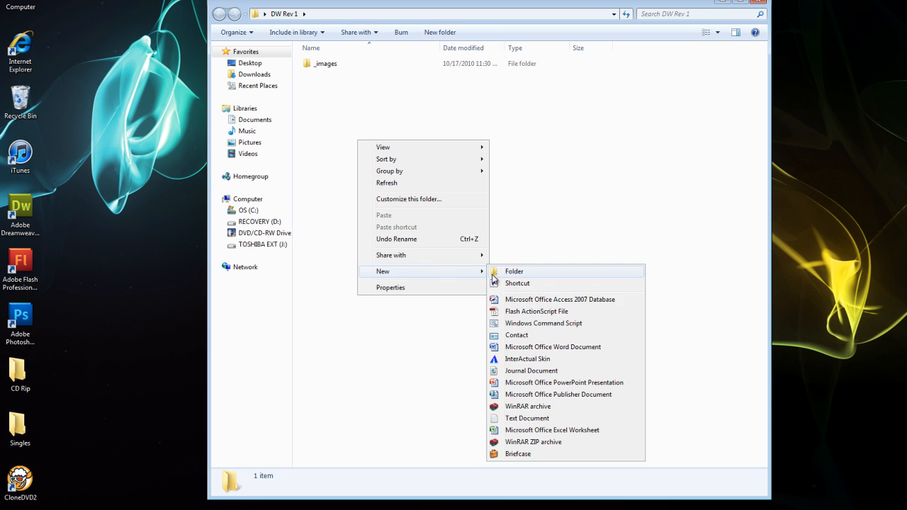
left_click(511, 273)
type("_pages")
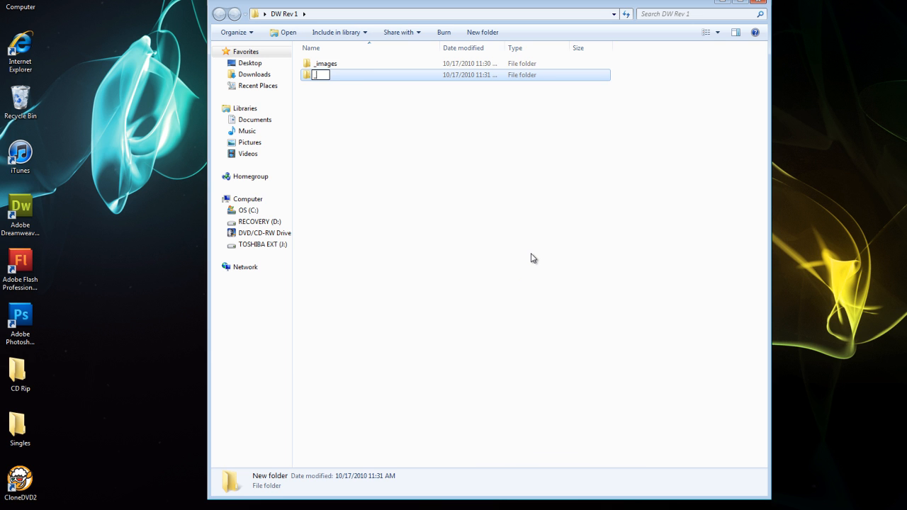
key("Return")
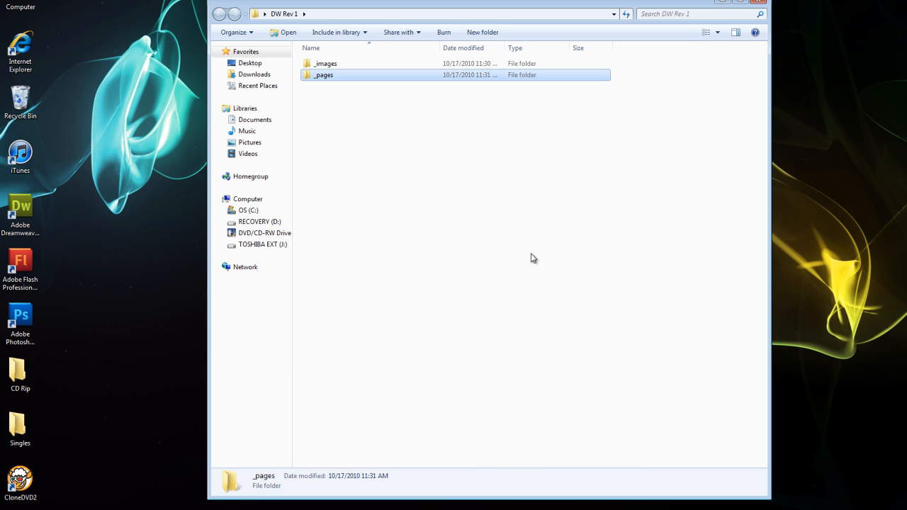
left_click(421, 207)
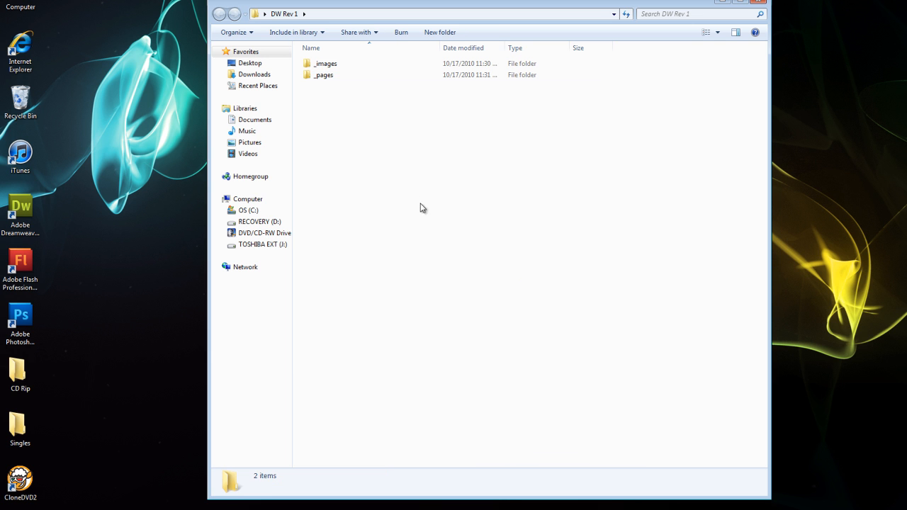
Step: Create a third subfolder named "_files" inside DW Rev 1 and close the folder window
right_click(339, 121)
mouse_move(376, 254)
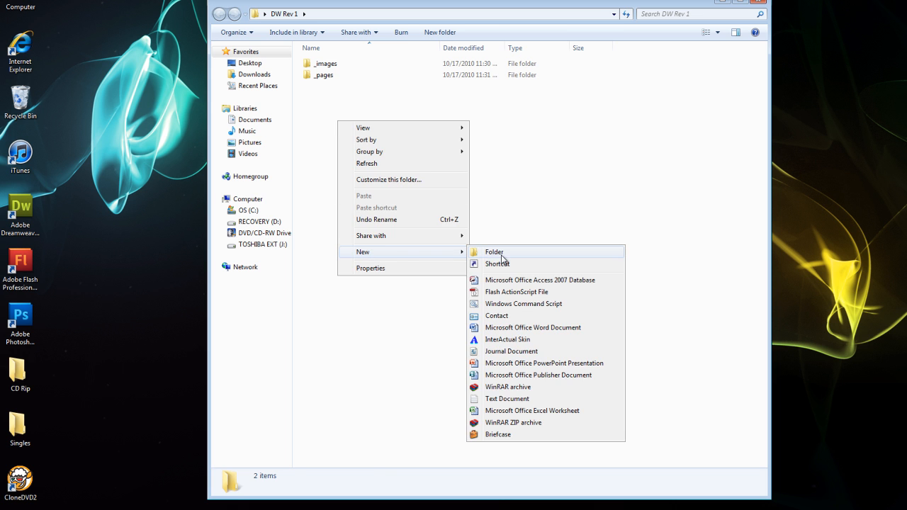
left_click(501, 253)
type("_files")
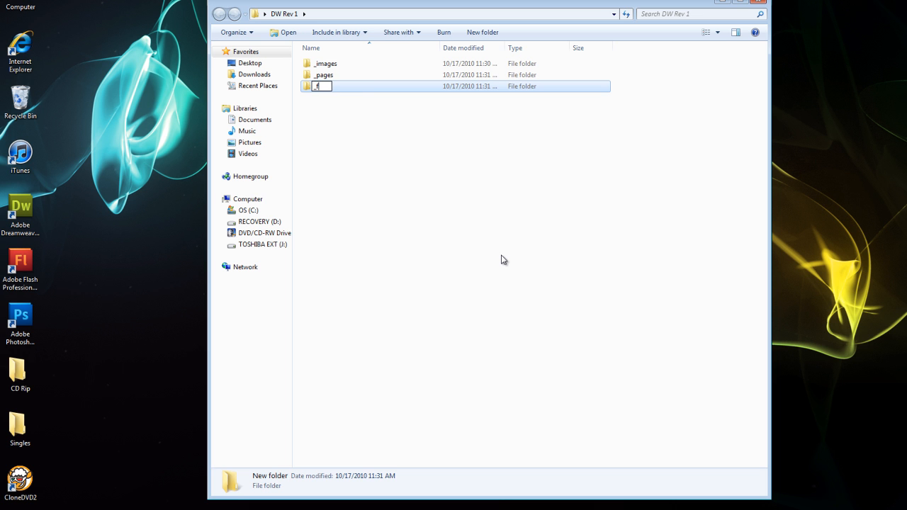
key("Return")
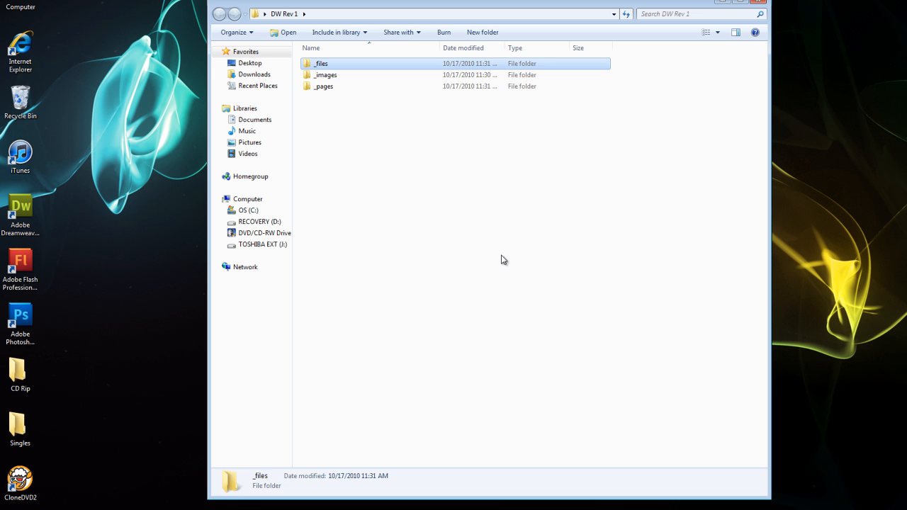
left_click(502, 260)
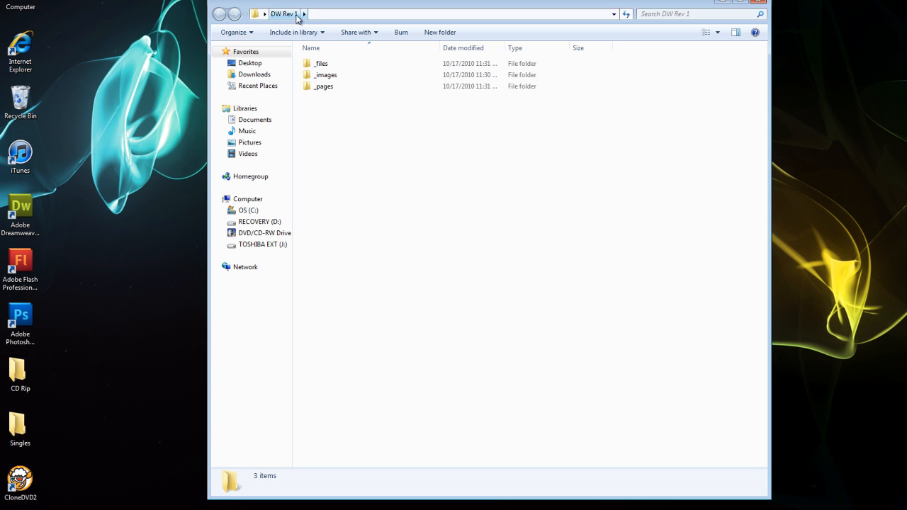
key("alt+F4")
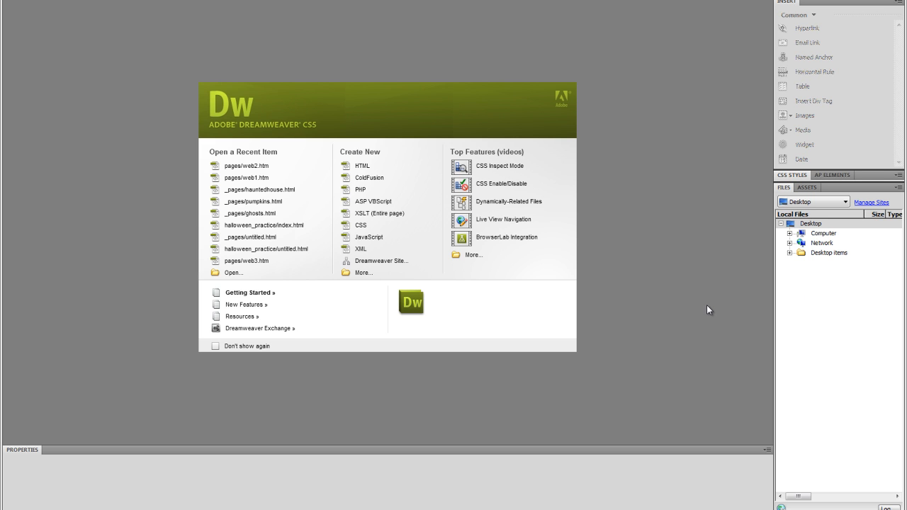
Step: In Dreamweaver, start a new site setup and name the site "Dreamweaver Review 1"
left_click(352, 1)
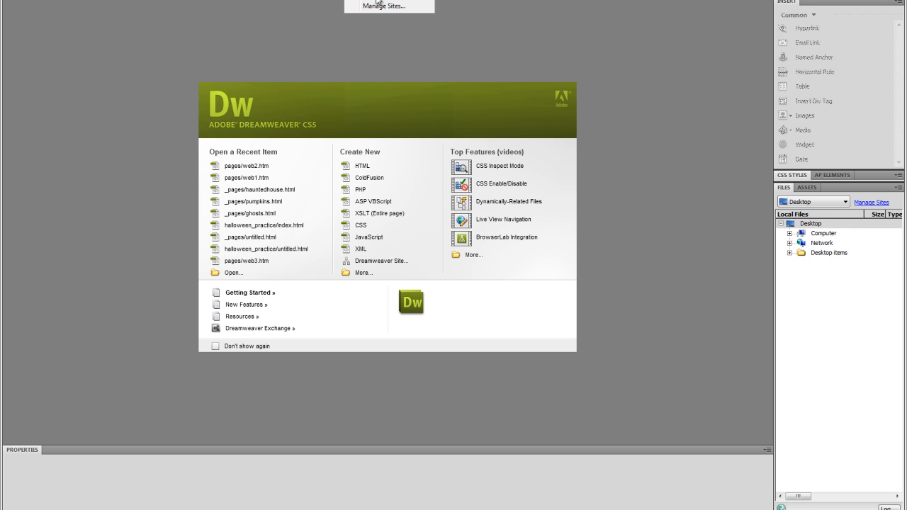
left_click(556, 31)
left_click(376, 4)
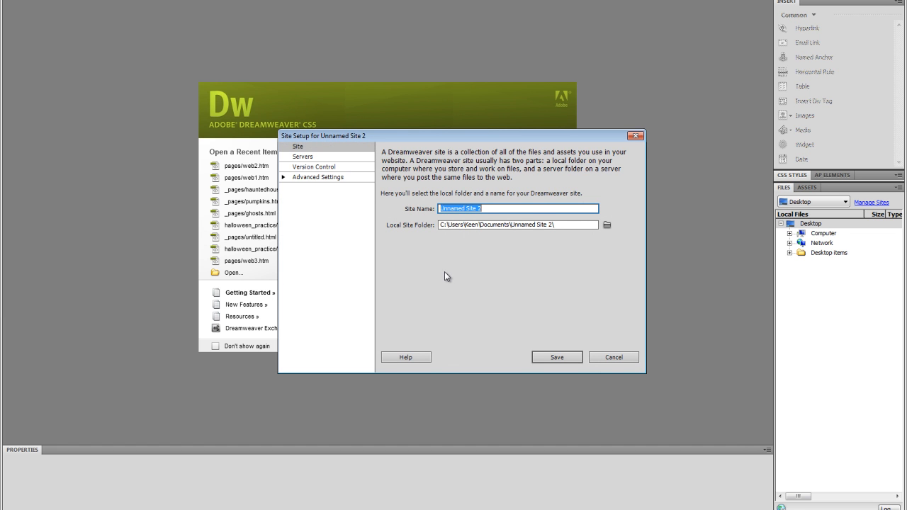
type("Dreamweaver")
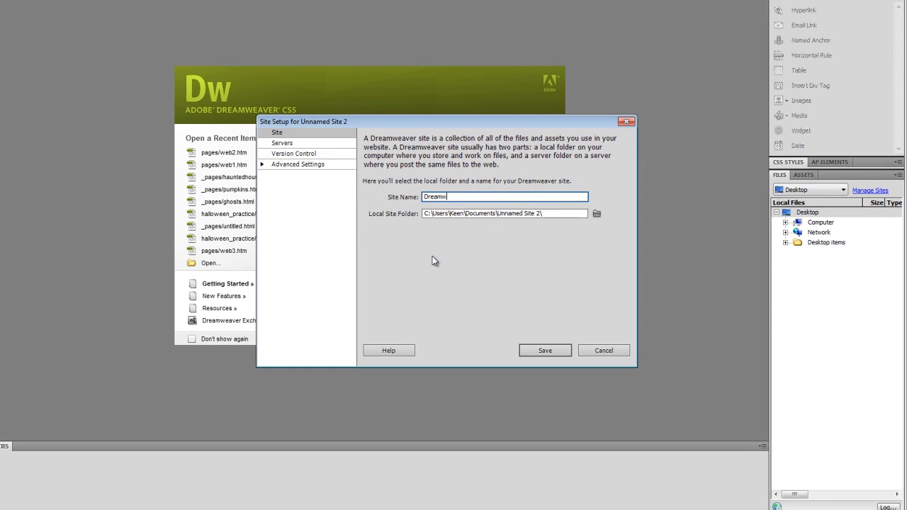
type(" Recv")
key("BackSpace")
key("BackSpace")
type("view 1")
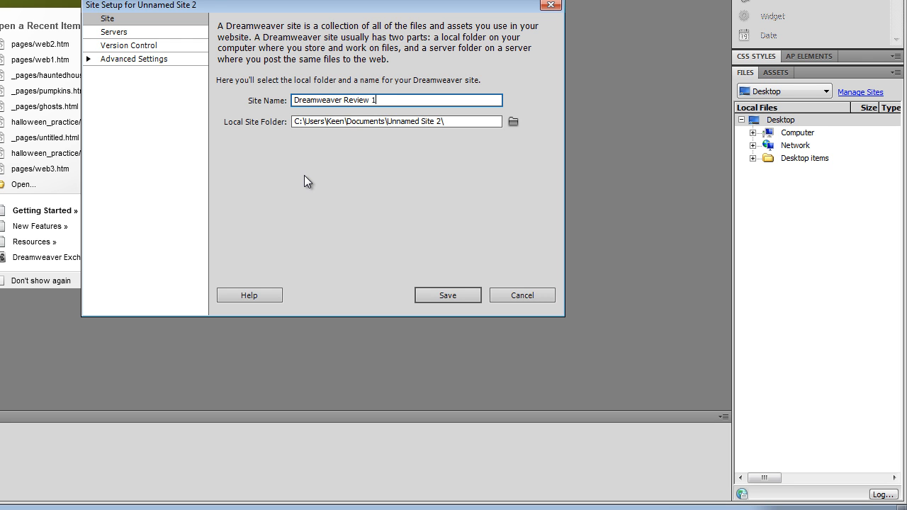
left_click(285, 175)
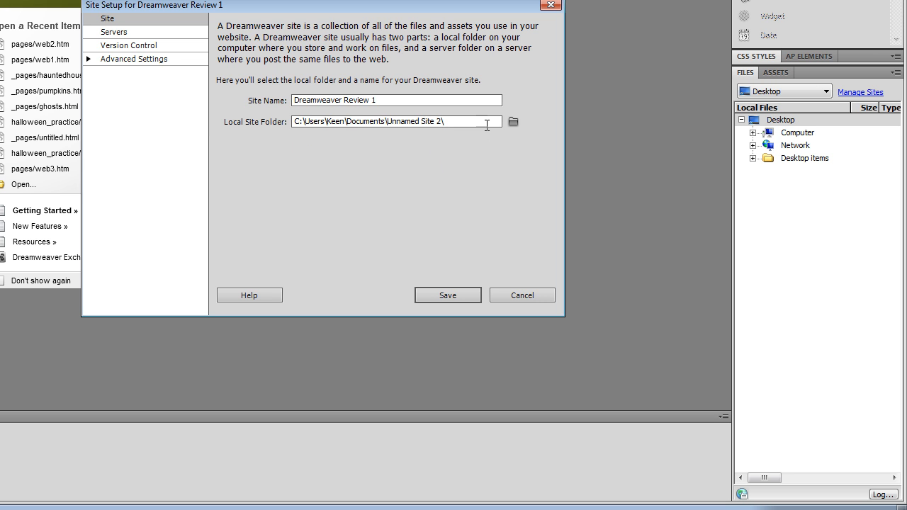
Step: Set the local site folder to the DW Rev 1 folder on the desktop
left_click(513, 125)
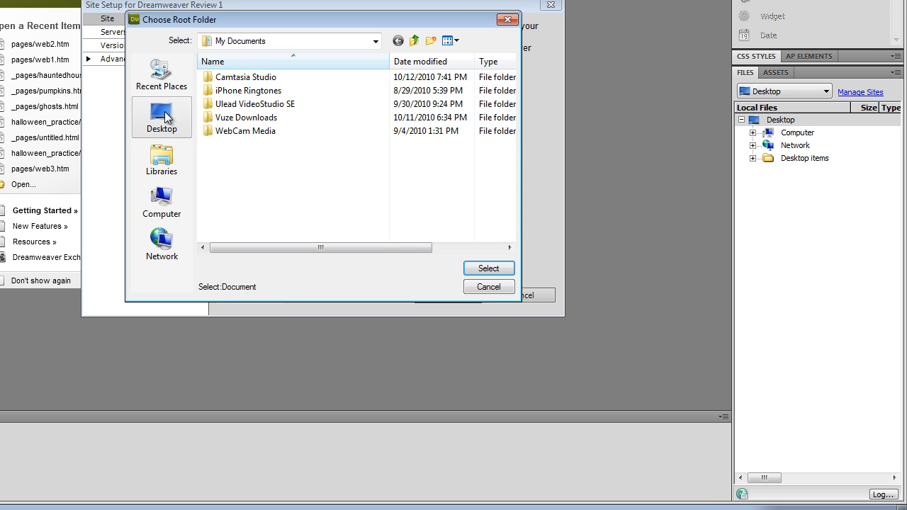
left_click(164, 117)
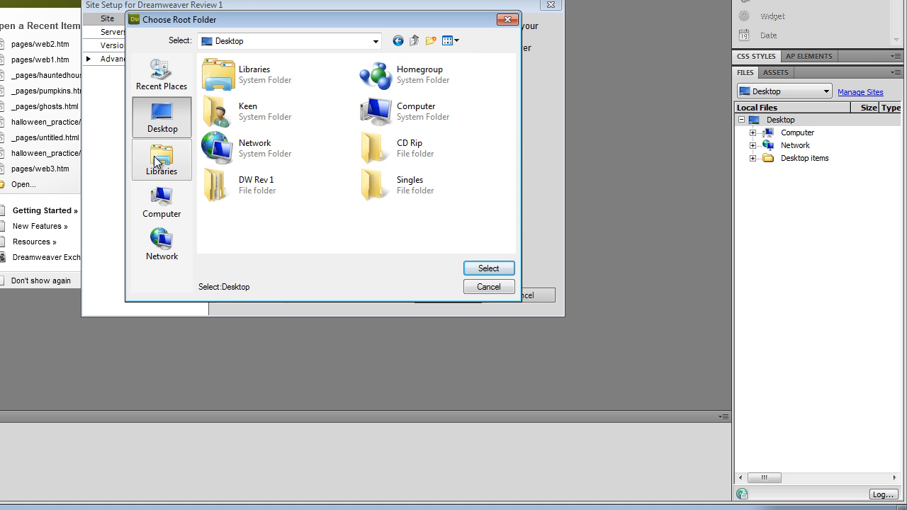
left_click(244, 186)
left_click(488, 268)
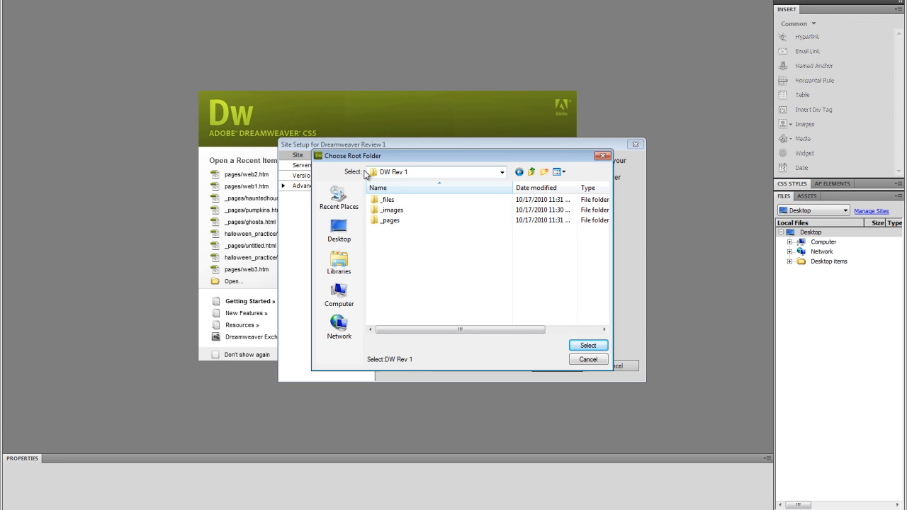
left_click(586, 347)
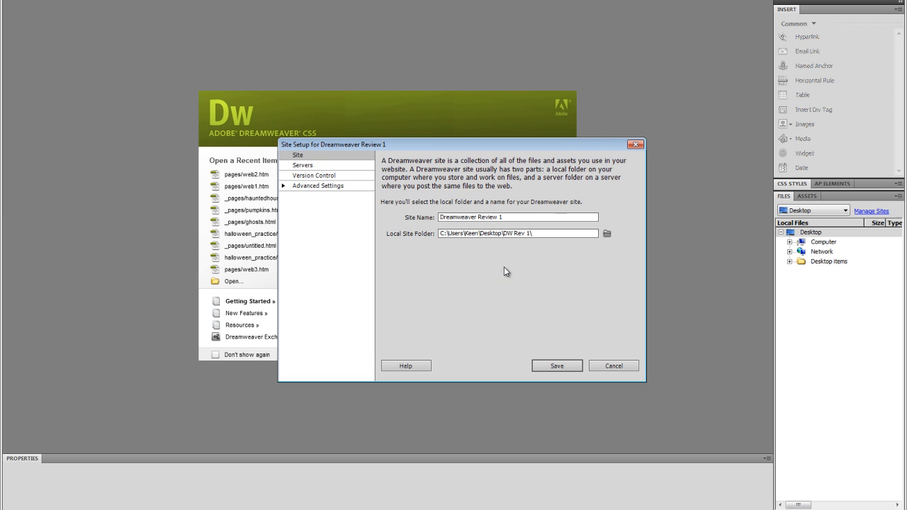
Step: Set the site's default images folder to _images inside DW Rev 1 and save the site setup
left_click(319, 185)
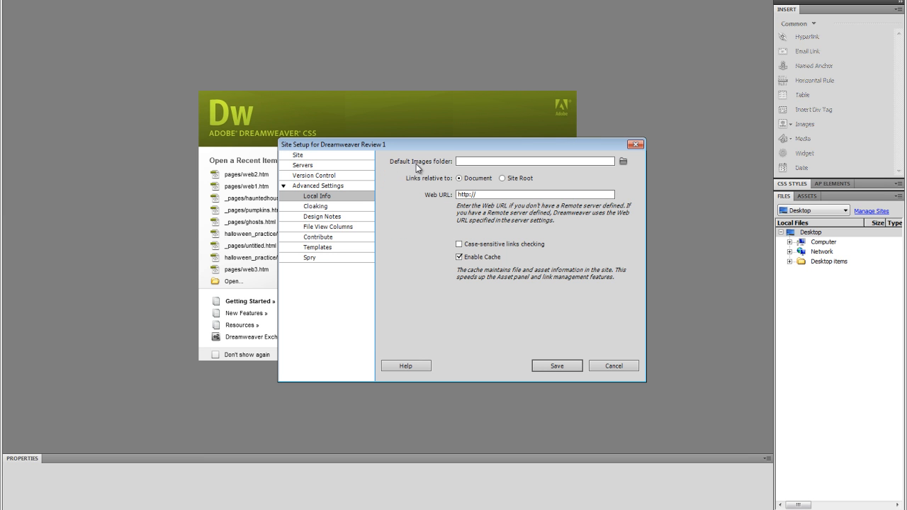
left_click(620, 164)
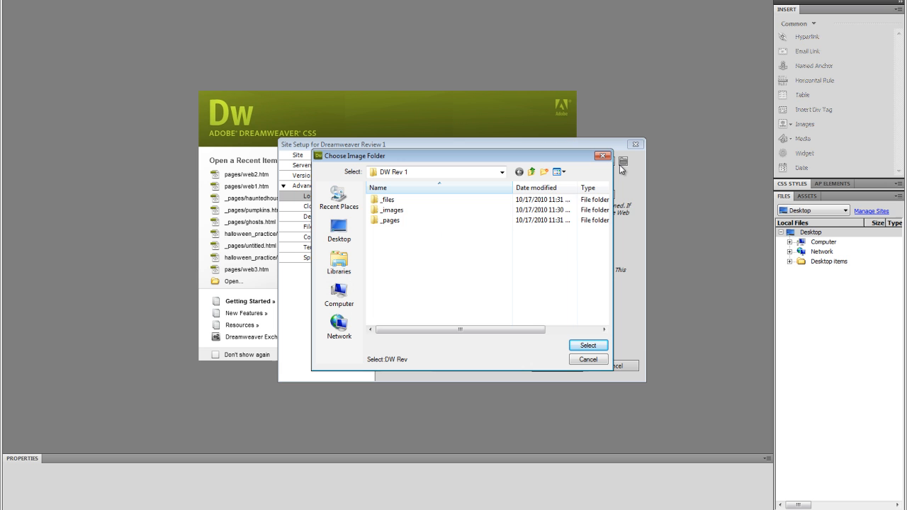
double_click(397, 213)
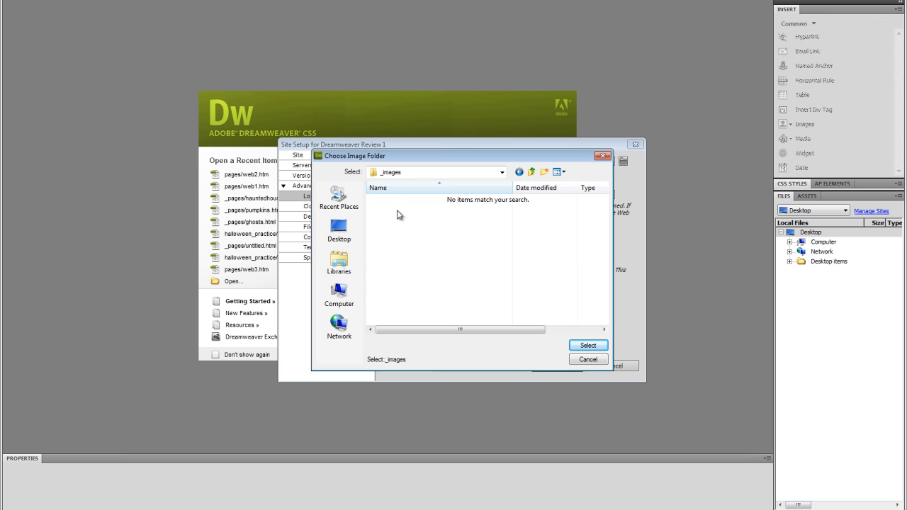
left_click(588, 346)
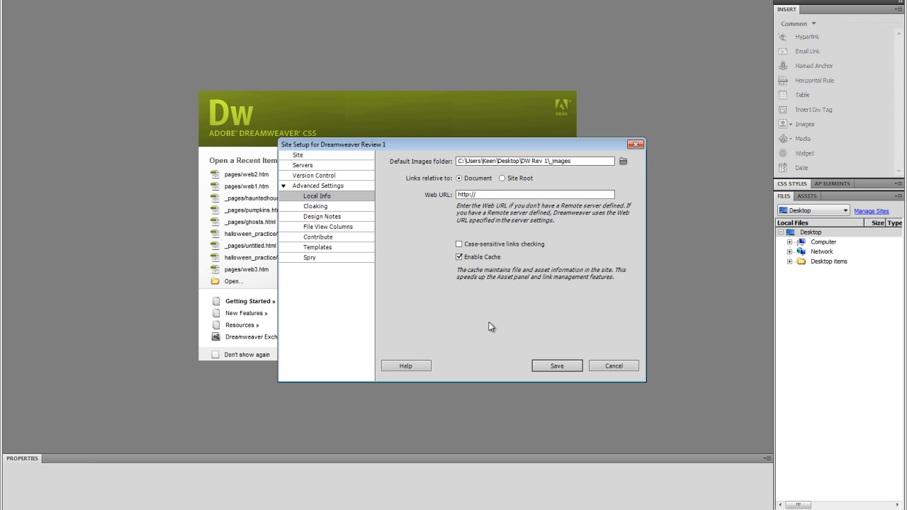
left_click(557, 366)
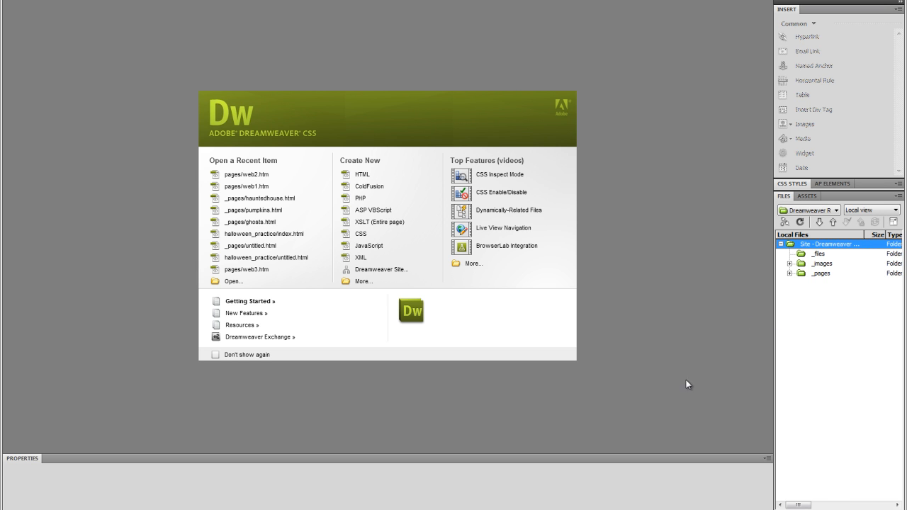
Step: Create a new file named index.html in the site's root folder and open it
right_click(809, 245)
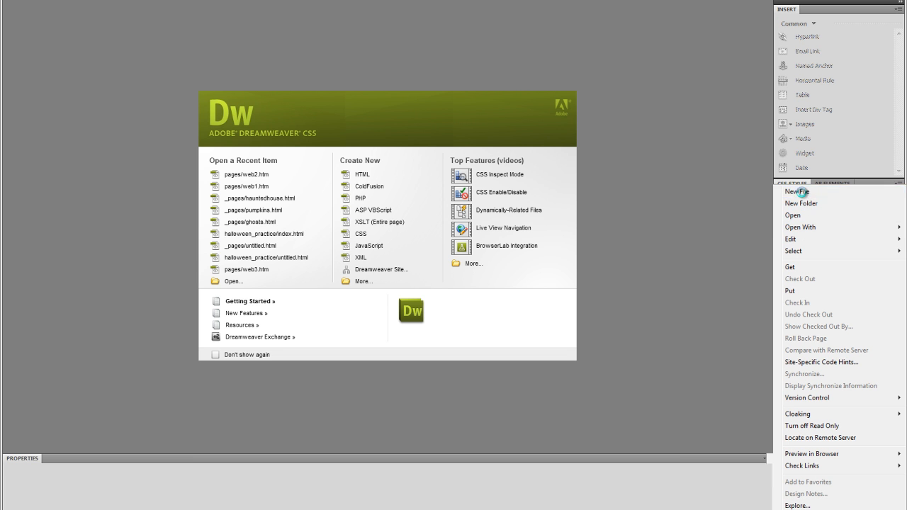
left_click(799, 192)
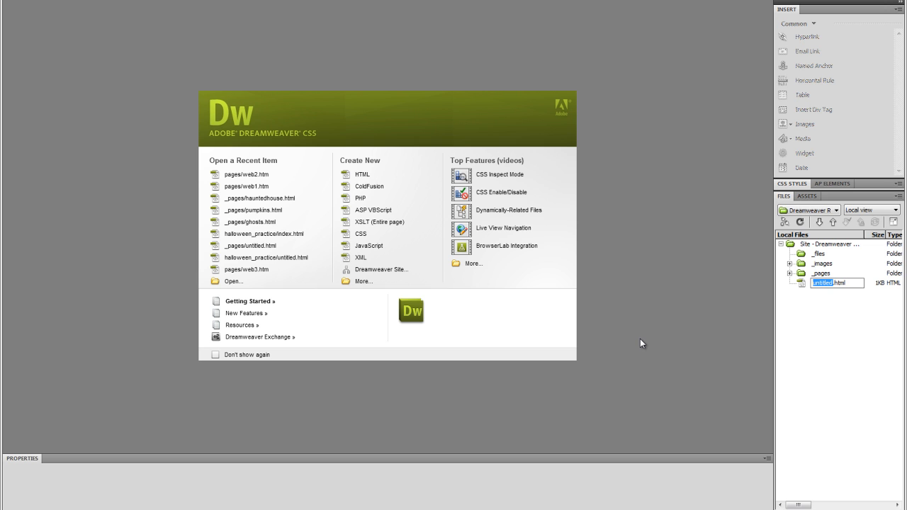
type("index")
key("Return")
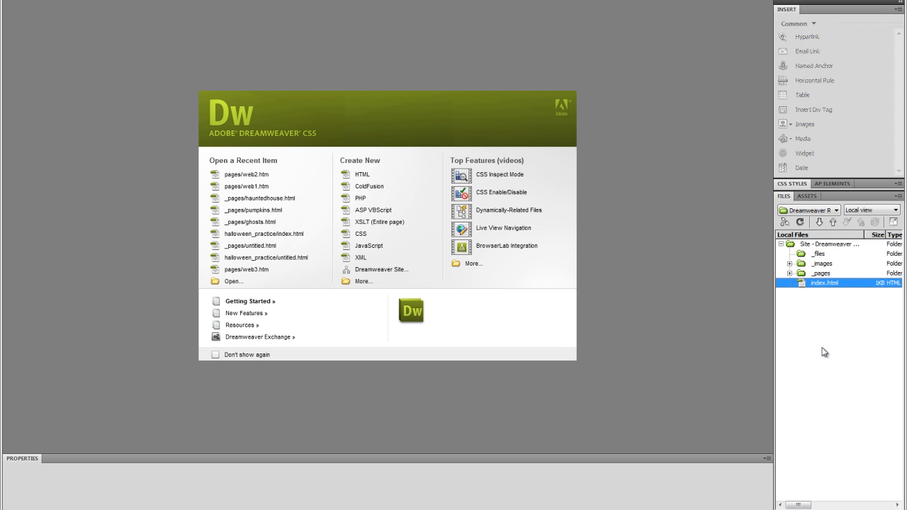
double_click(824, 283)
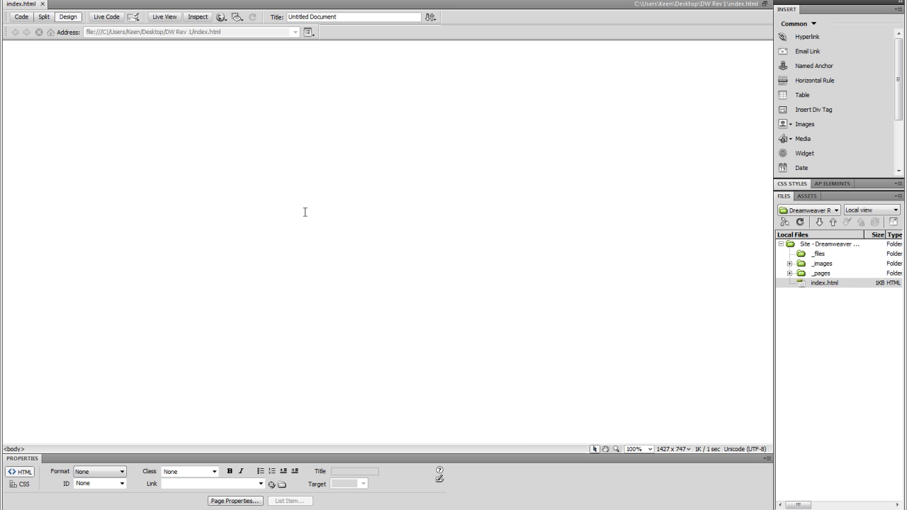
Step: Set the title of the index page to "Dreamweaver Review 1"
left_click(343, 17)
left_click_drag(450, 48, 348, 48)
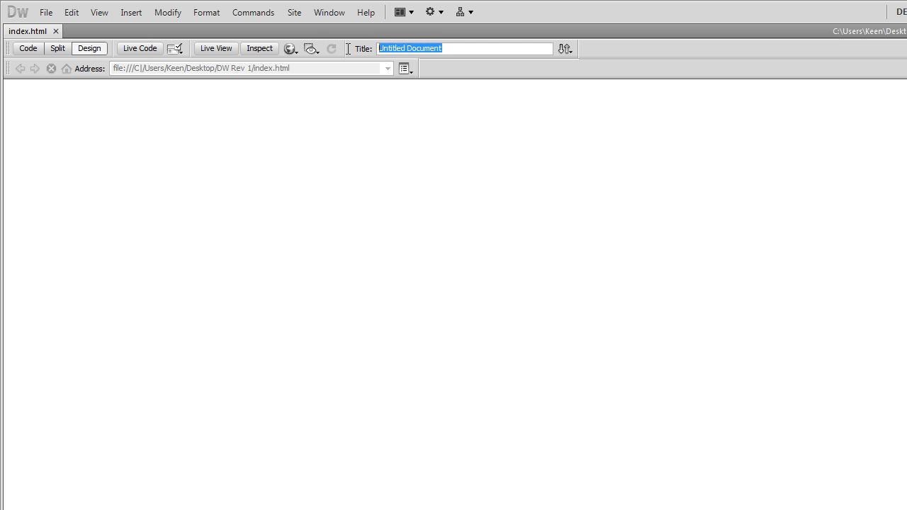
type("Dreamweav")
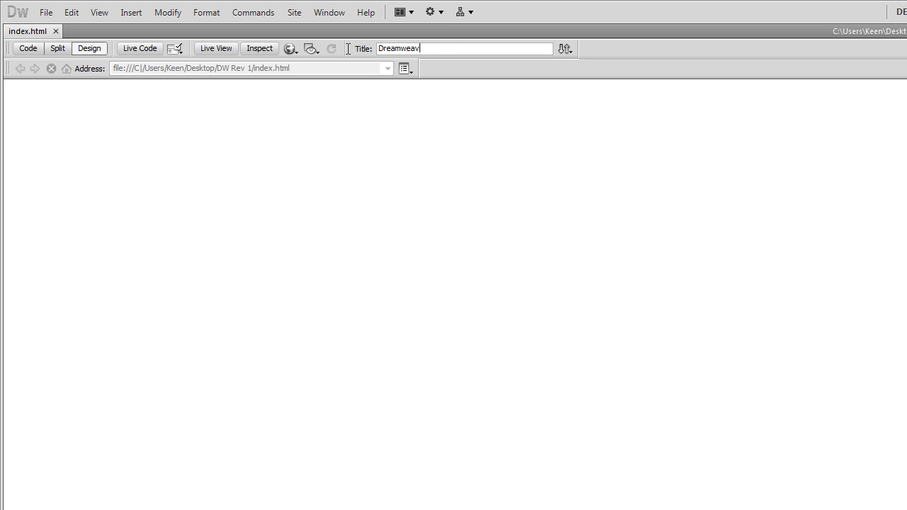
type("er Review 1")
key("Return")
Step: In the page properties' HTML appearance settings, set the background color to #CCFF99 and apply it
left_click(166, 13)
left_click(183, 28)
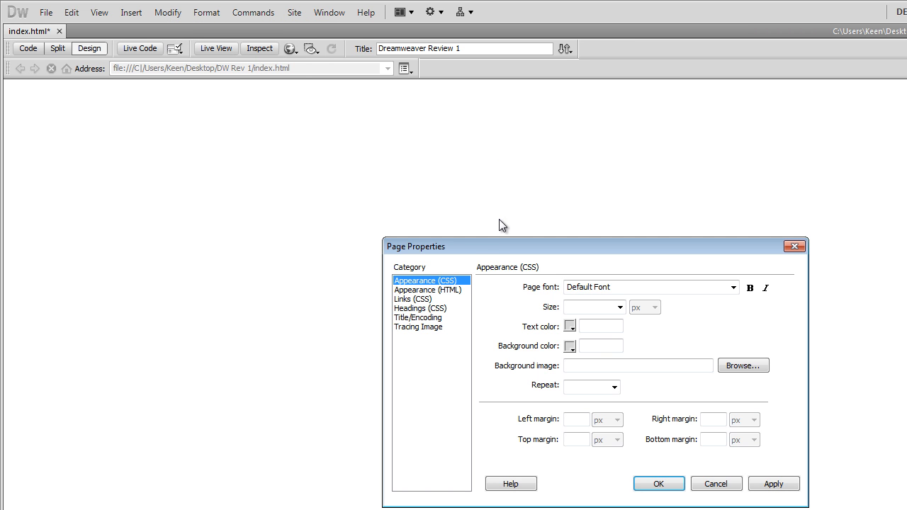
left_click(436, 291)
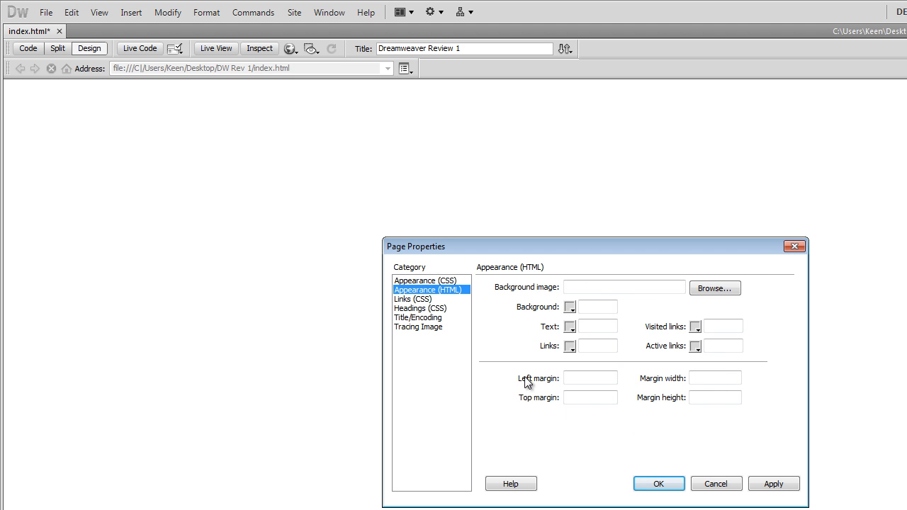
left_click(570, 307)
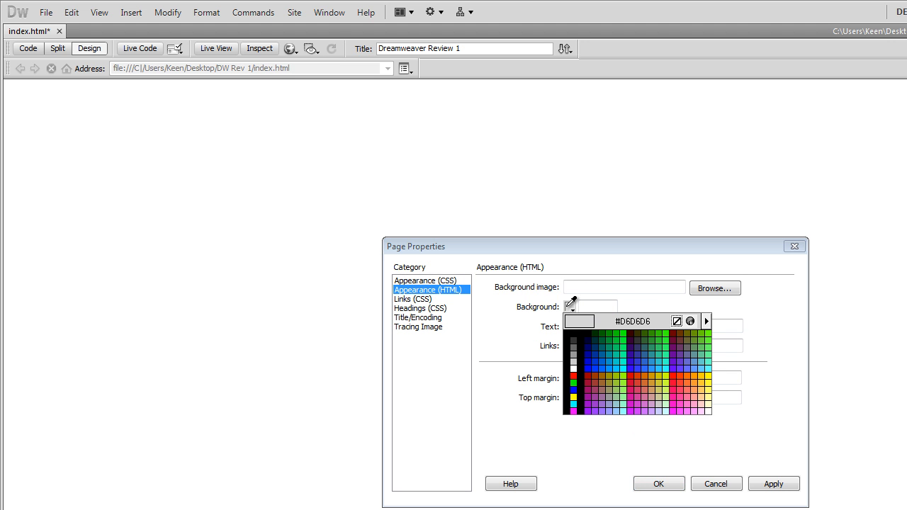
left_click(668, 383)
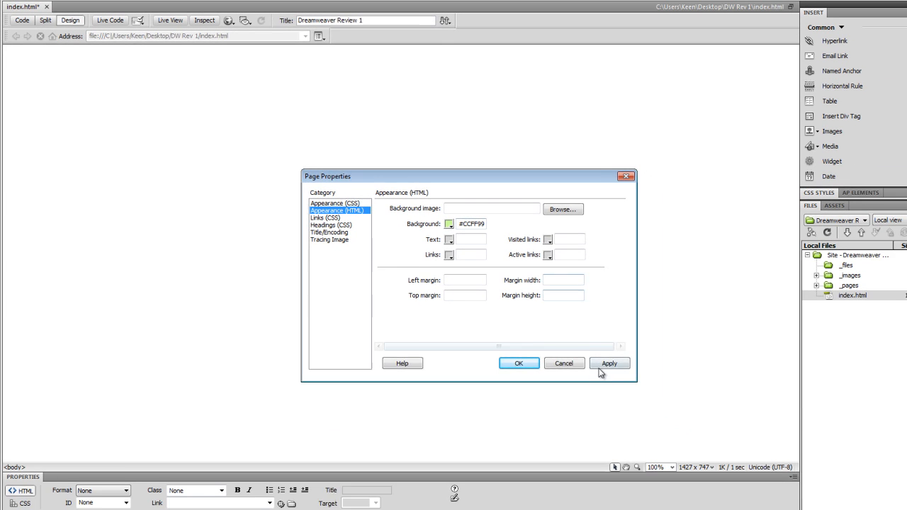
left_click(601, 365)
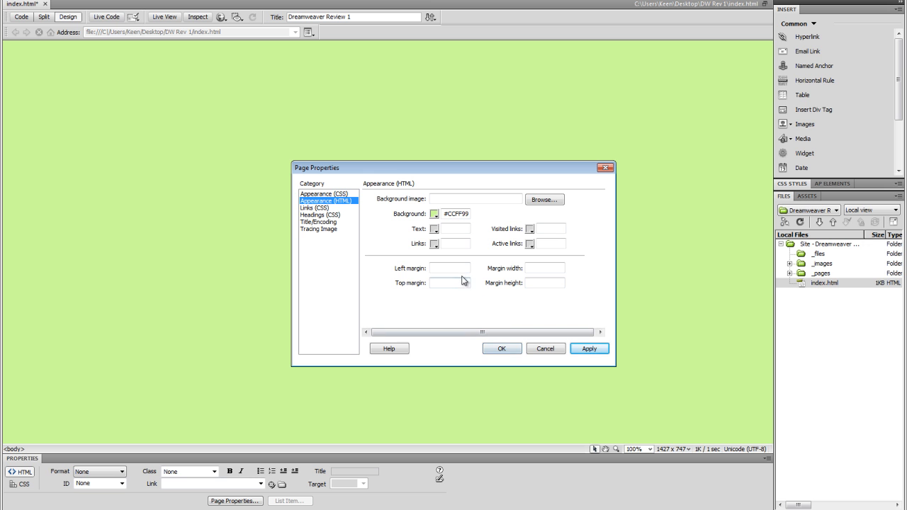
Step: Set the page's link color to #FF0000 and visited links to #00FFFF, and check the page's source code
left_click(435, 243)
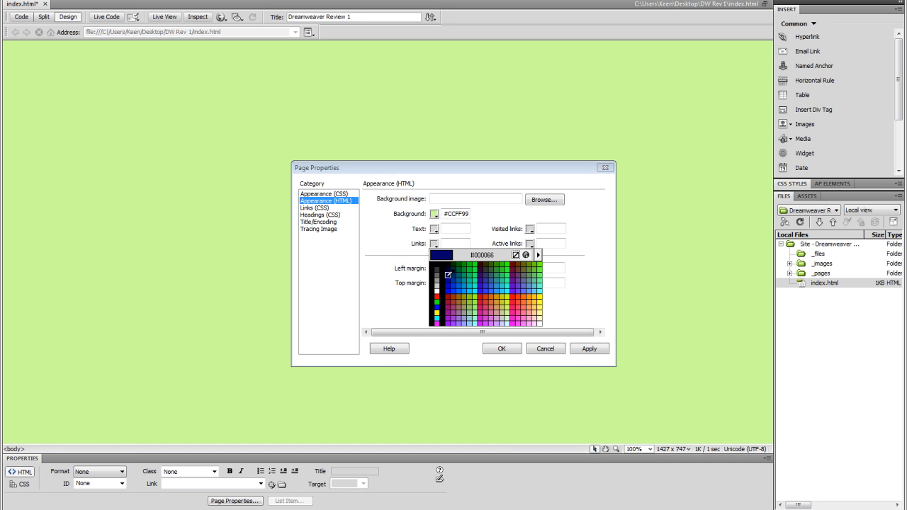
left_click(437, 296)
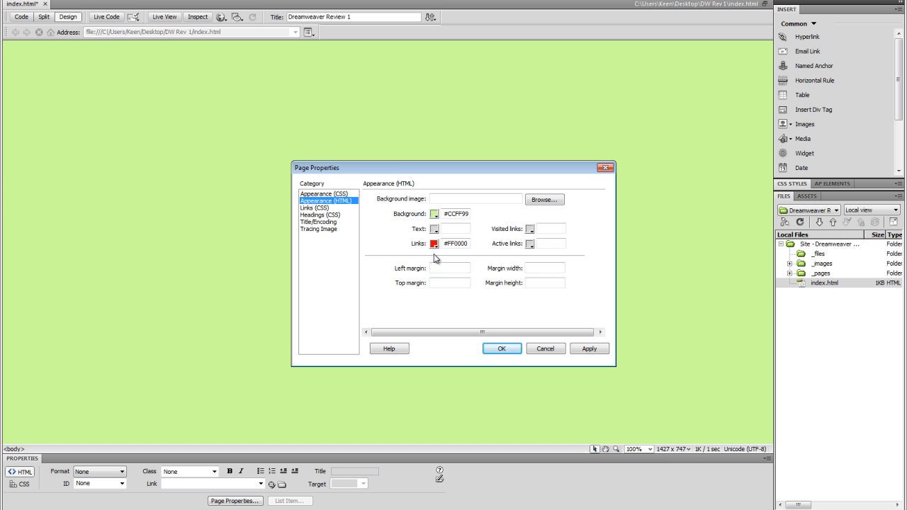
left_click(530, 230)
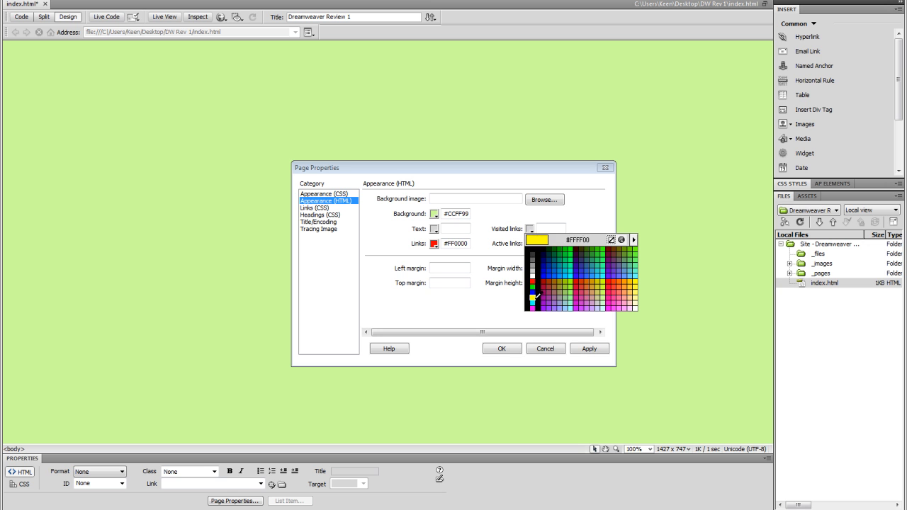
left_click(533, 302)
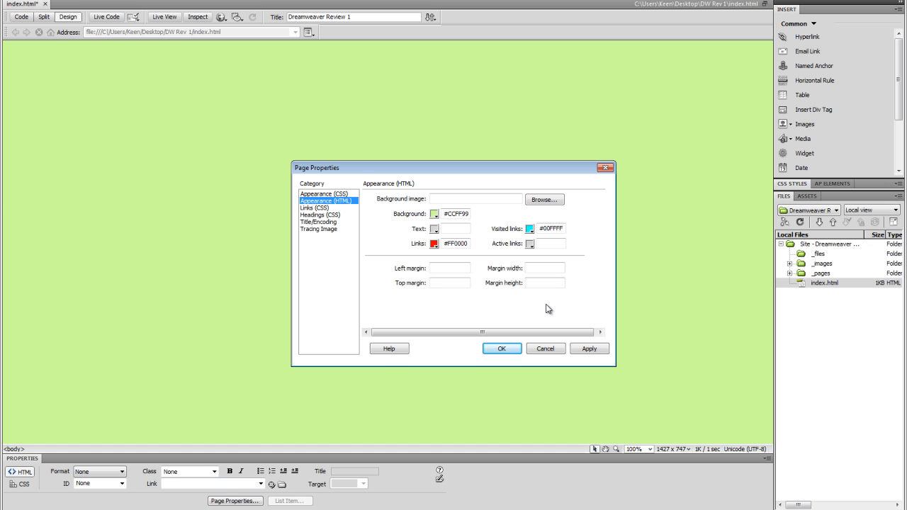
left_click(591, 352)
left_click(498, 350)
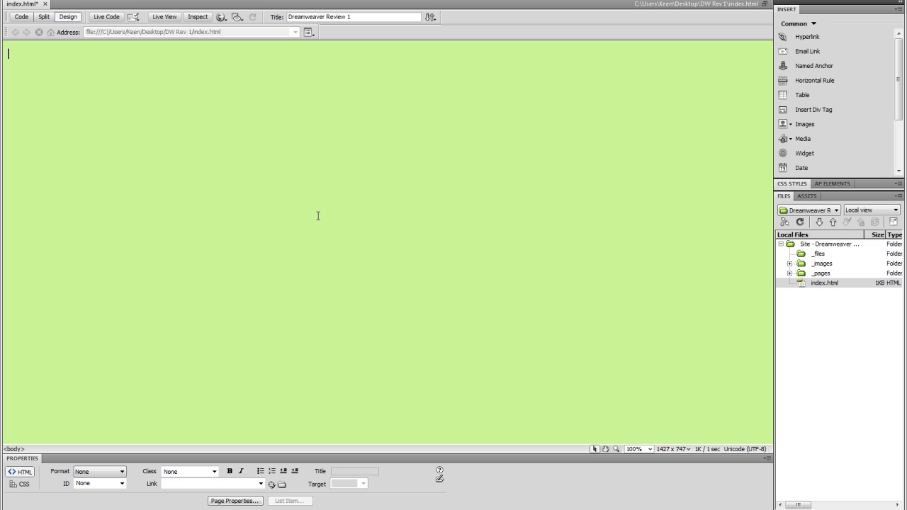
left_click(22, 16)
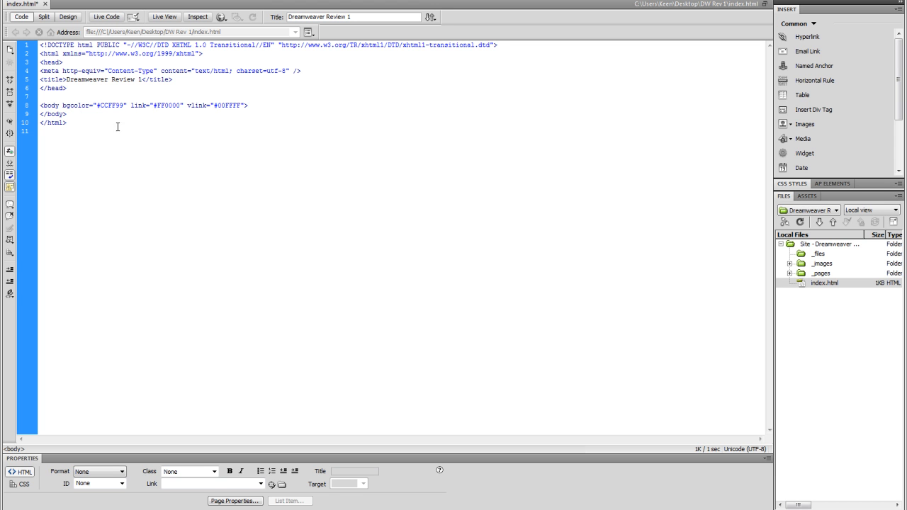
left_click(68, 18)
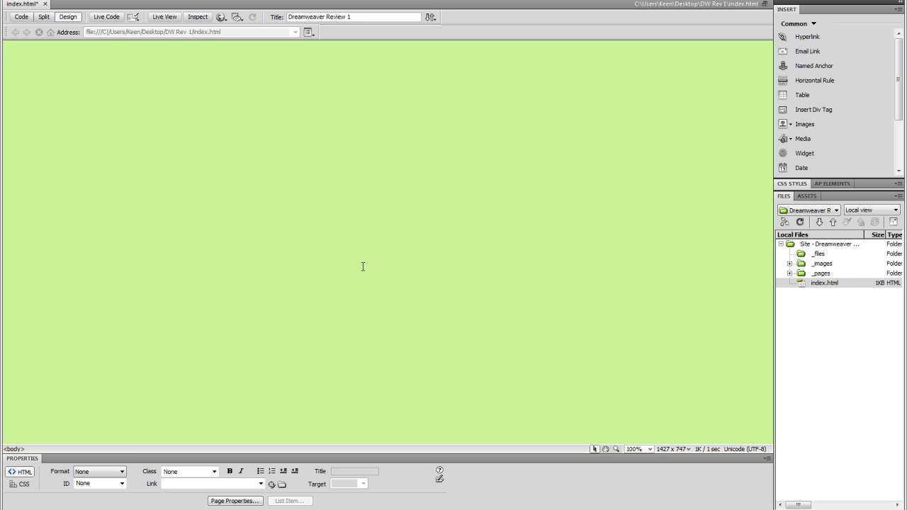
Step: Start an image placeholder on the page, named Banner, with width 900 and height 150
left_click(106, 1)
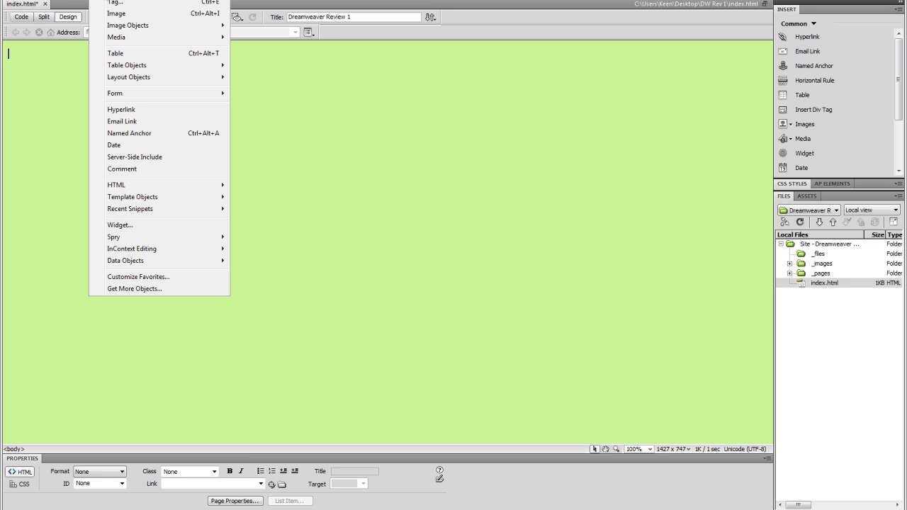
mouse_move(141, 28)
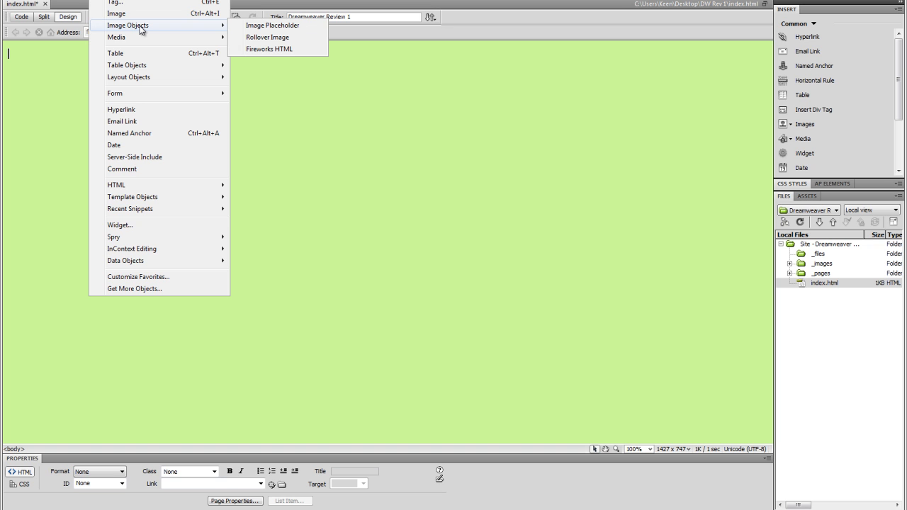
left_click(304, 29)
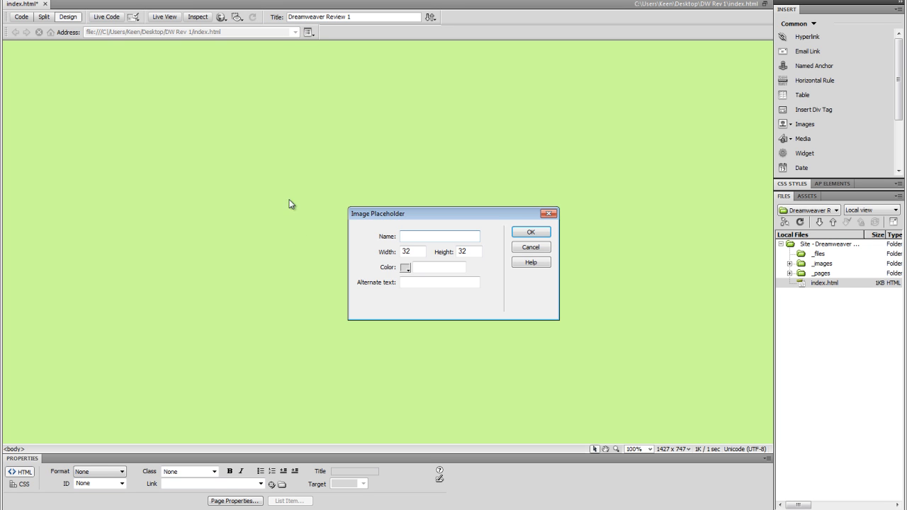
type("Banner")
key("Tab")
type("900")
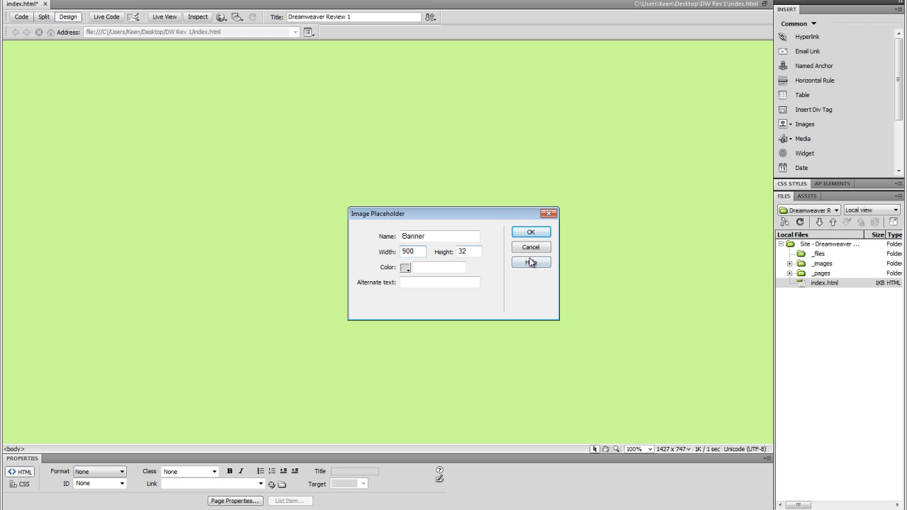
key("Tab")
type("150")
Step: Give the placeholder the color #FF0000 and the alternate text "Banner", and insert it
left_click(405, 268)
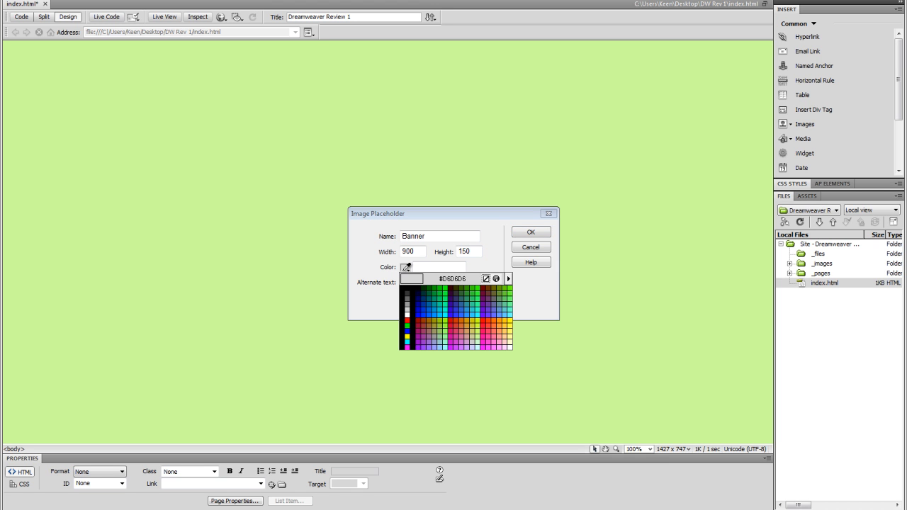
left_click(407, 320)
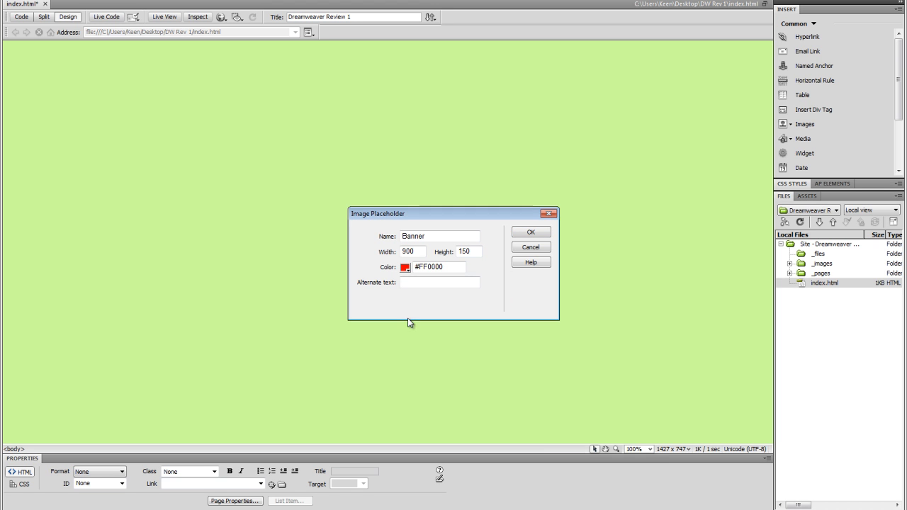
left_click(441, 283)
type("Banner")
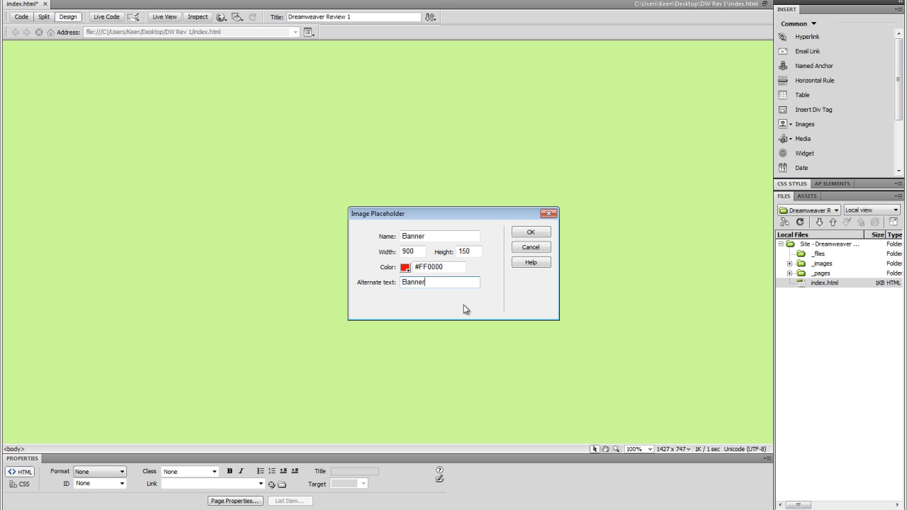
left_click(527, 236)
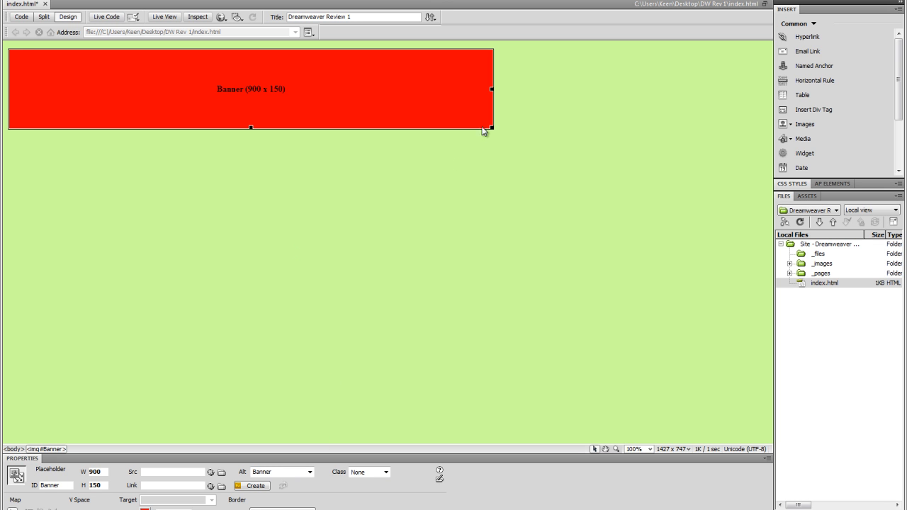
Step: Insert a horizontal rule beneath the Banner placeholder
left_click(515, 120)
key("Return")
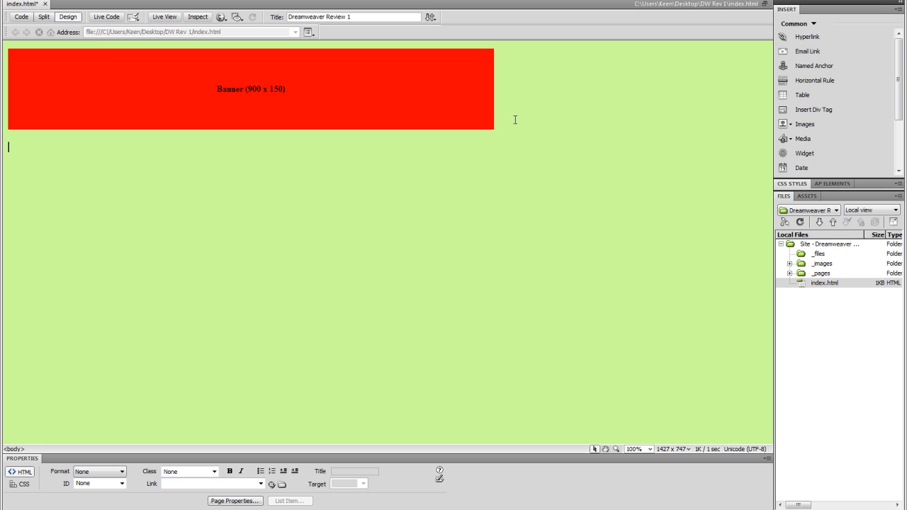
left_click(515, 120)
left_click(818, 83)
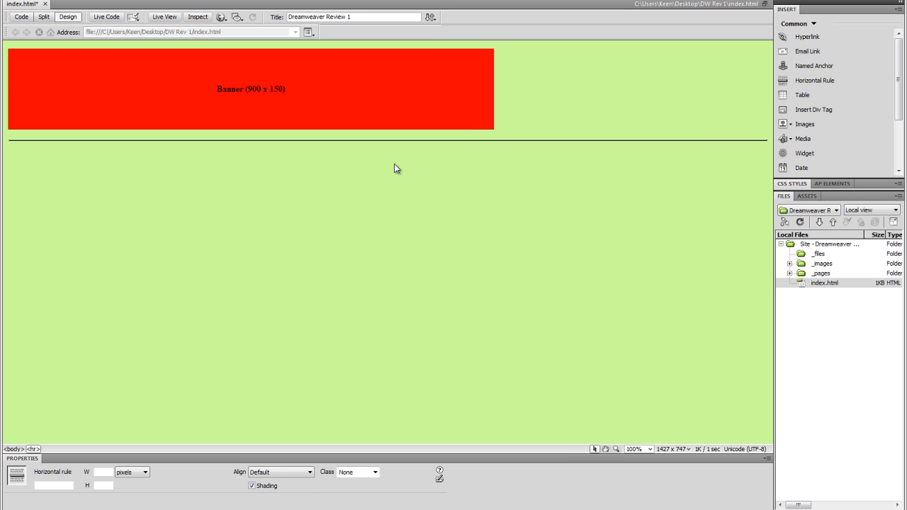
Step: Add the navigation text "Home | Page 1 | Page 2 | Page 3" on a new line below the horizontal rule
left_click(507, 163)
key("Return")
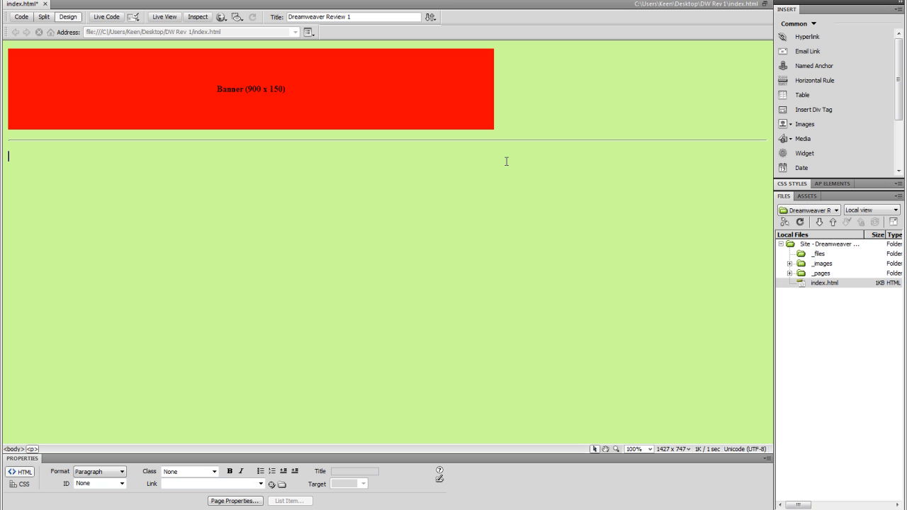
type("Home")
type("|")
type("Page 1  | Page 2 | ")
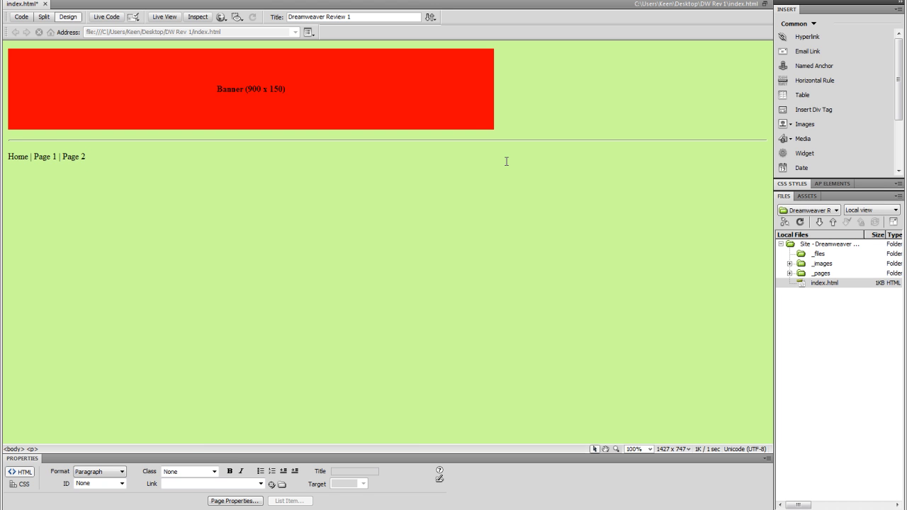
type("Page 3")
Step: Format the navigation line as Heading 2 and insert a horizontal rule below it
left_click_drag(115, 156, 7, 158)
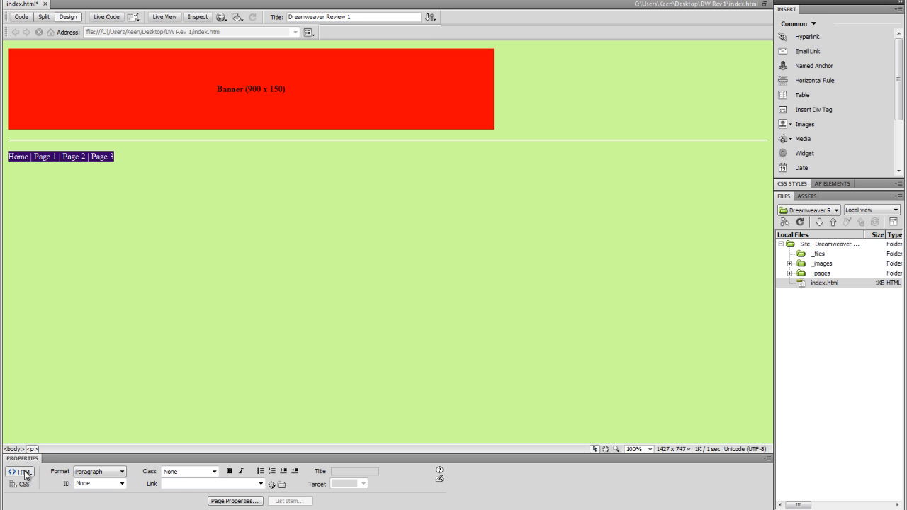
left_click(123, 472)
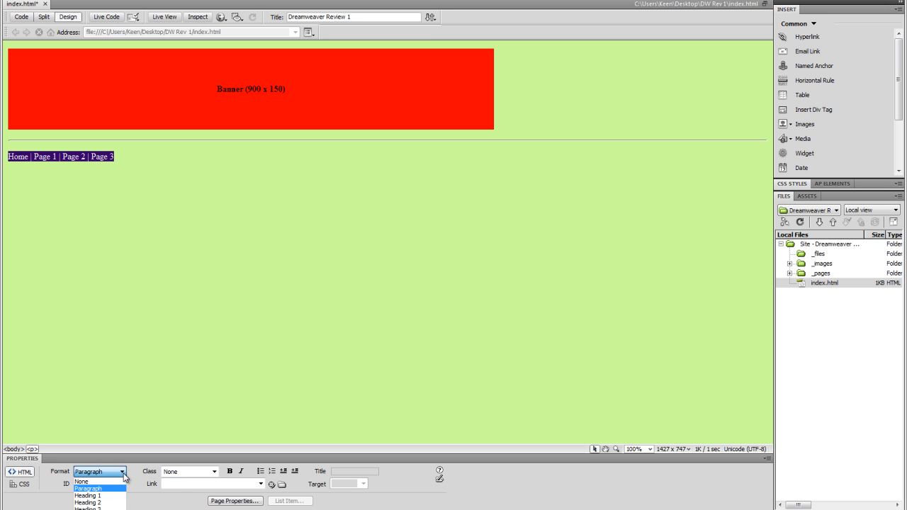
left_click(93, 503)
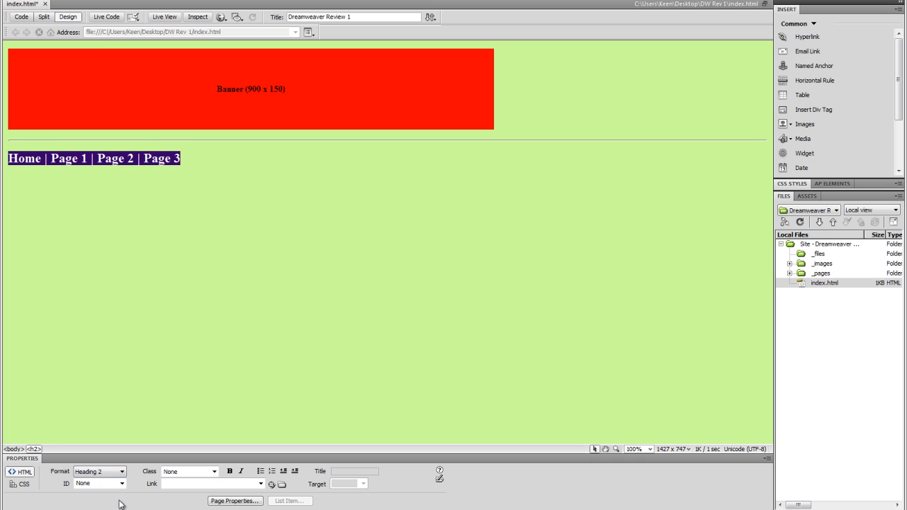
left_click(204, 163)
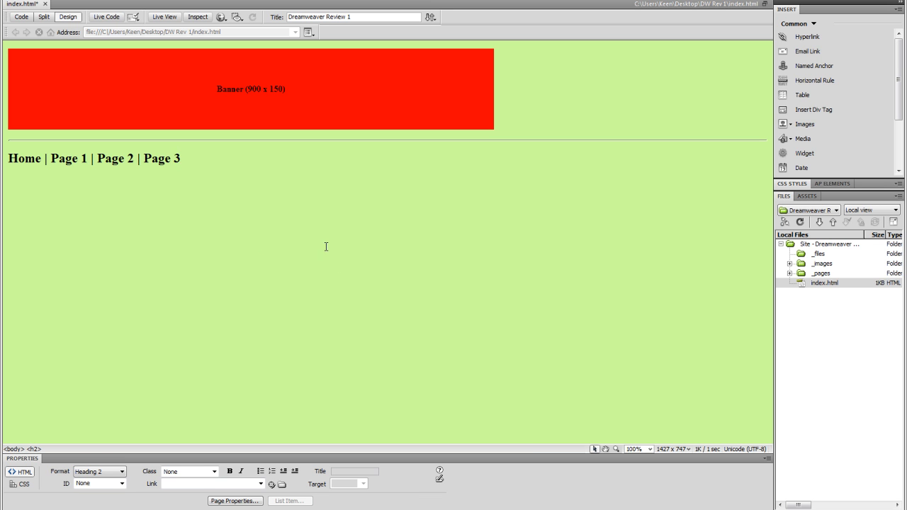
left_click(815, 81)
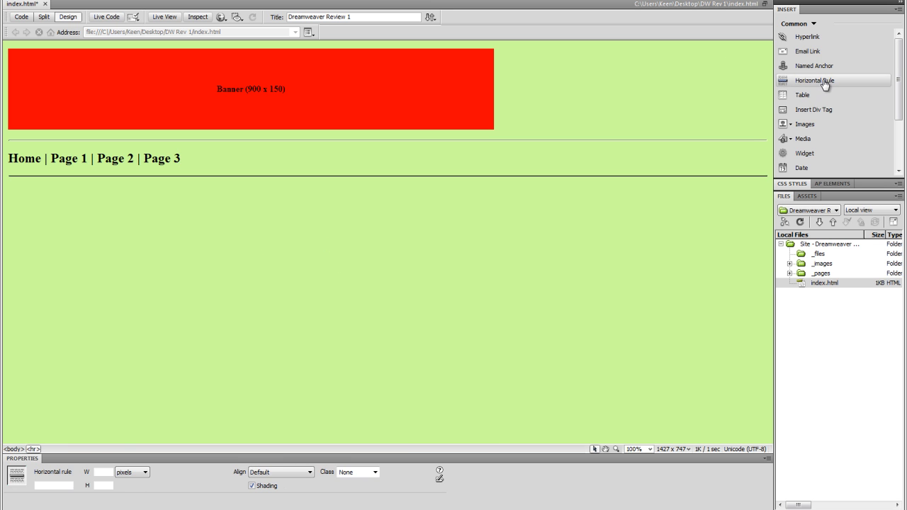
Step: Add the text "This is the home page" on a new line below the lower horizontal rule
left_click(256, 239)
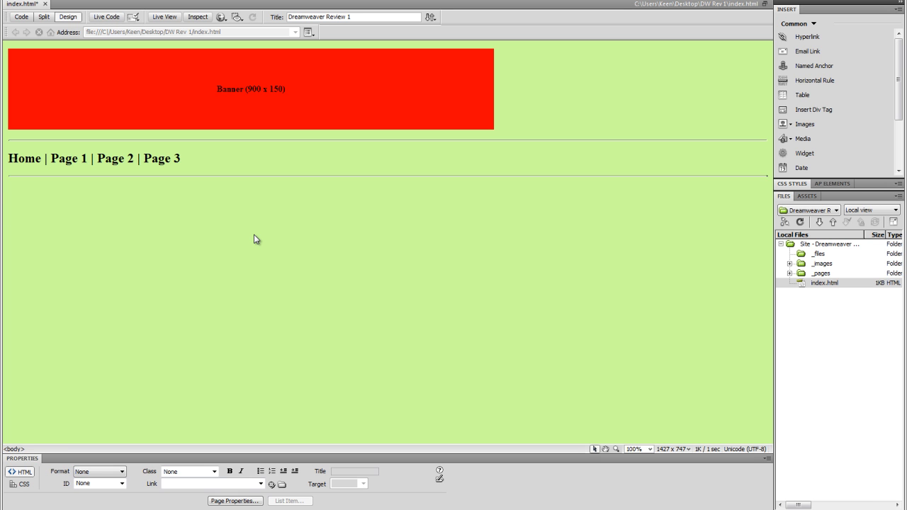
key("Return")
type("This is the home page")
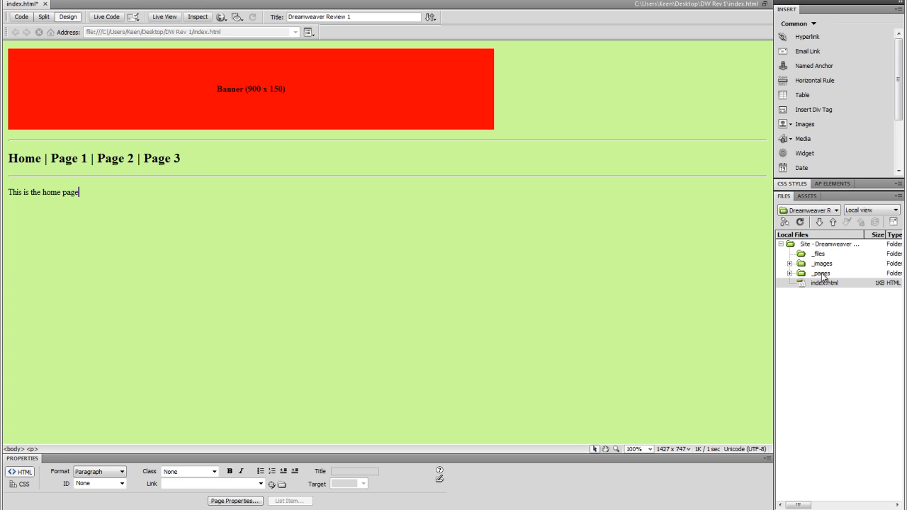
Step: Create a new file named page1.html inside the _pages folder of the site
left_click(821, 274)
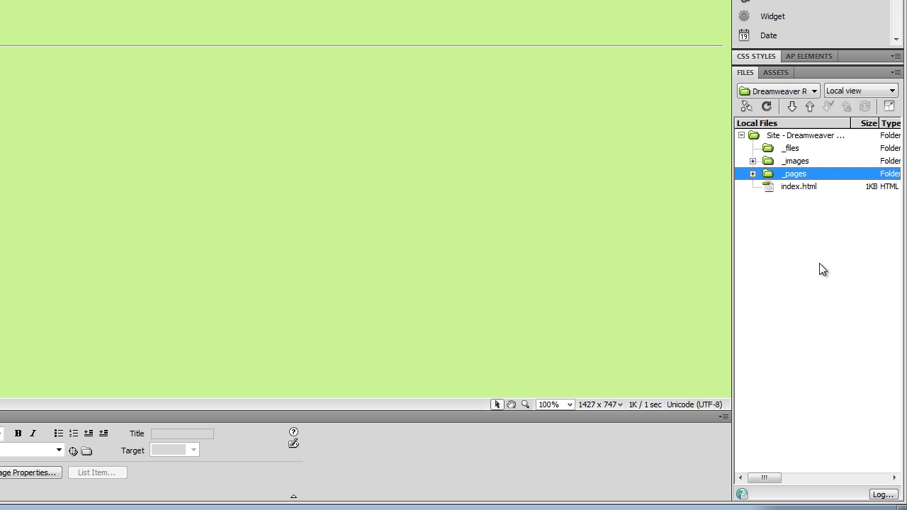
right_click(797, 176)
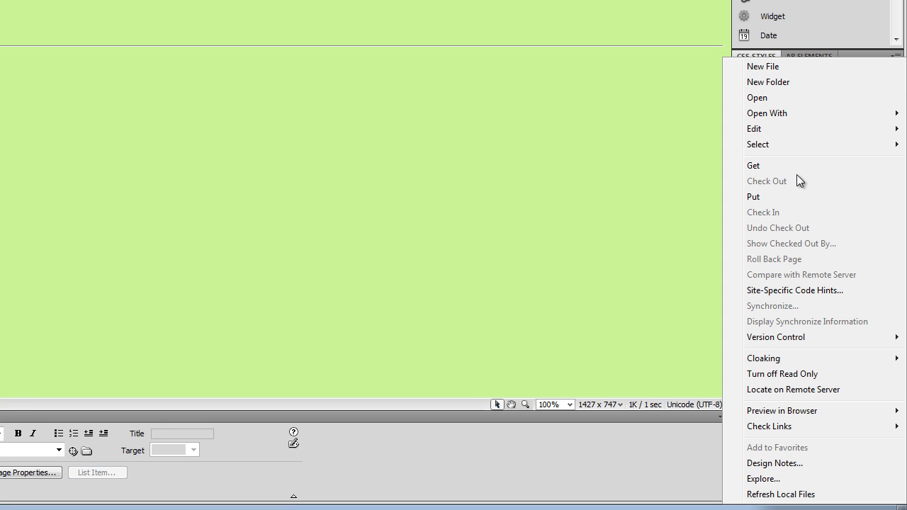
left_click(781, 67)
type("page")
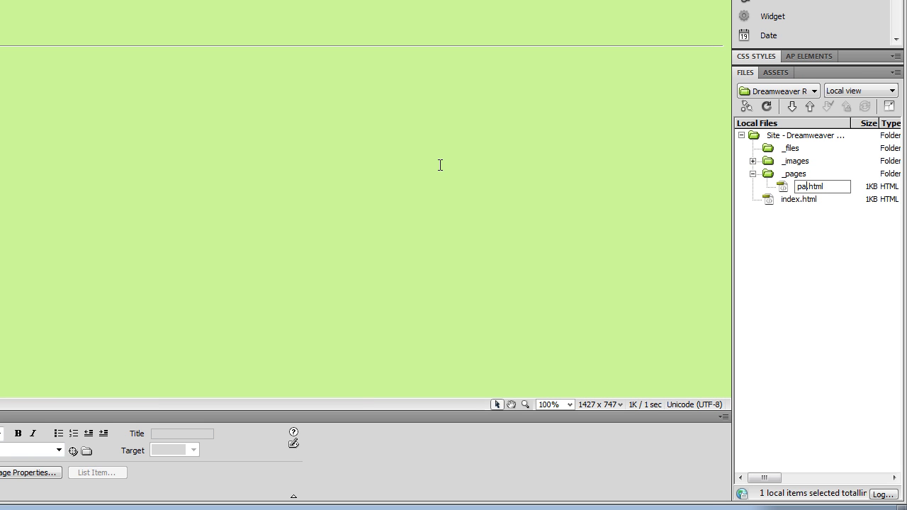
type("1")
key("Return")
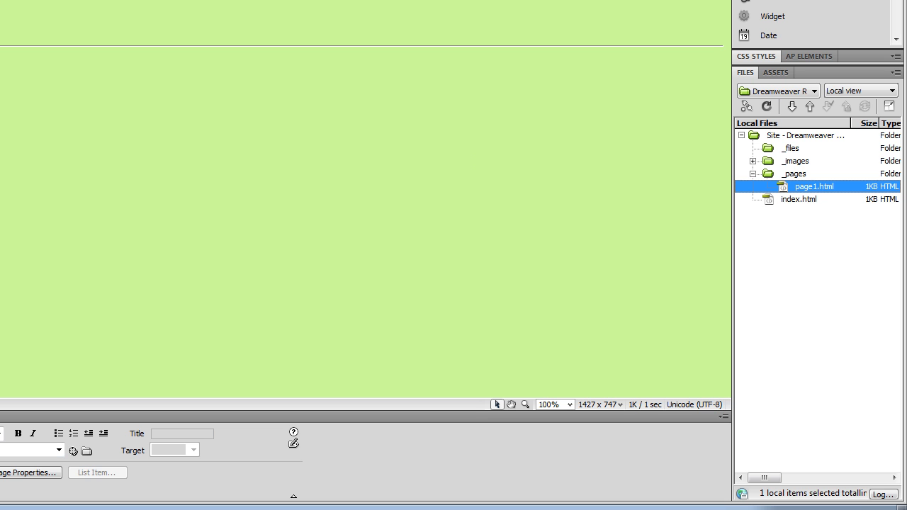
Step: Create a second file named page2.html in the _pages folder
left_click(794, 175)
right_click(794, 174)
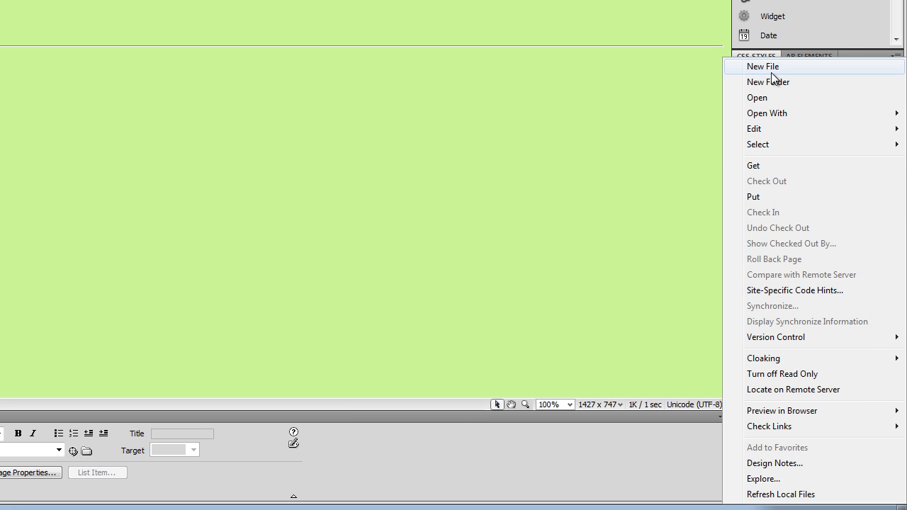
left_click(772, 74)
type("page2.html")
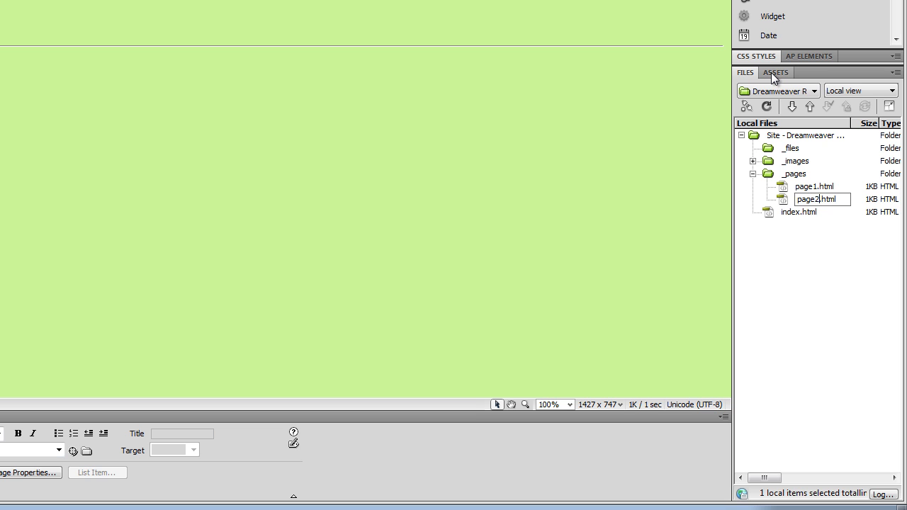
key("Return")
Step: Create a third file named page3.html in the _pages folder
left_click(795, 174)
right_click(795, 174)
left_click(792, 69)
type("page3.html")
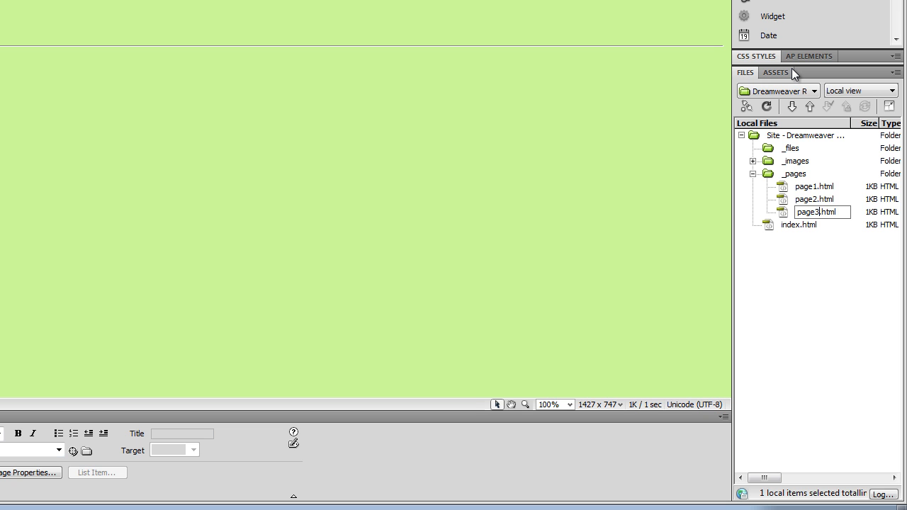
key("Return")
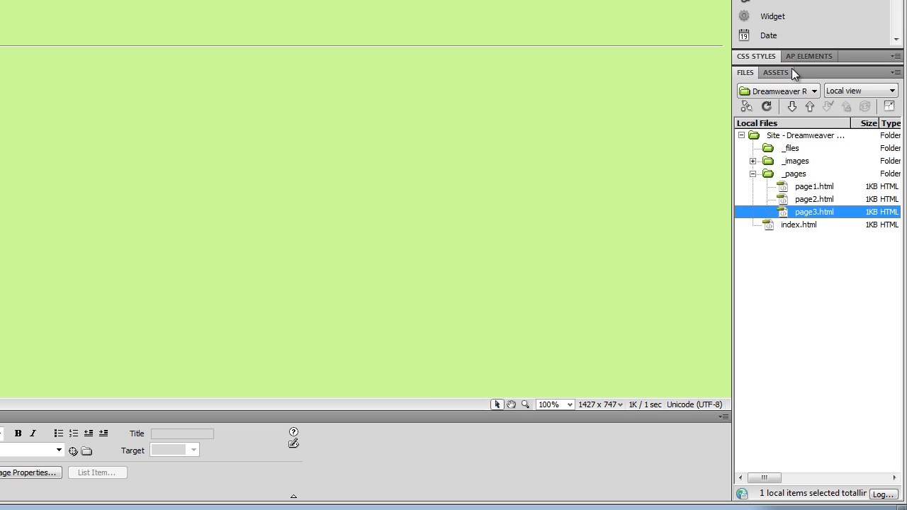
left_click(788, 176)
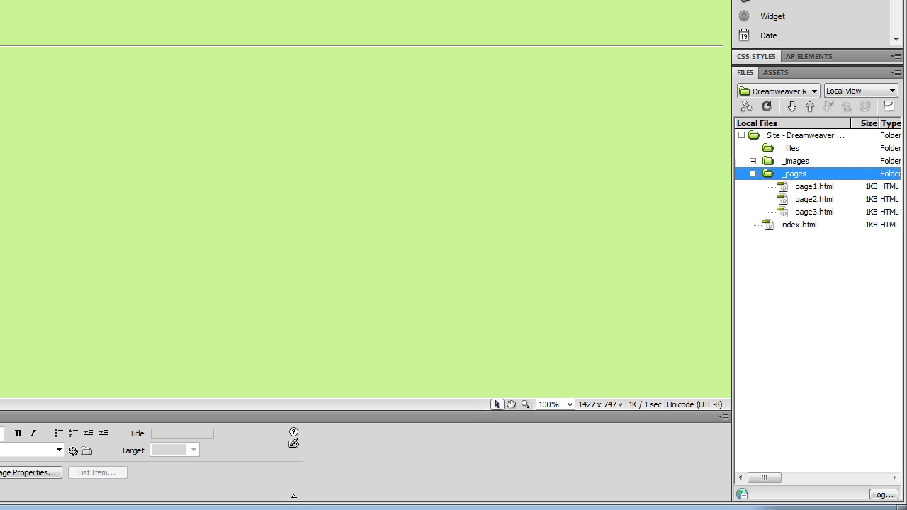
Step: Link the word "Home" in the navigation line to index.html
left_click_drag(54, 45, 5, 48)
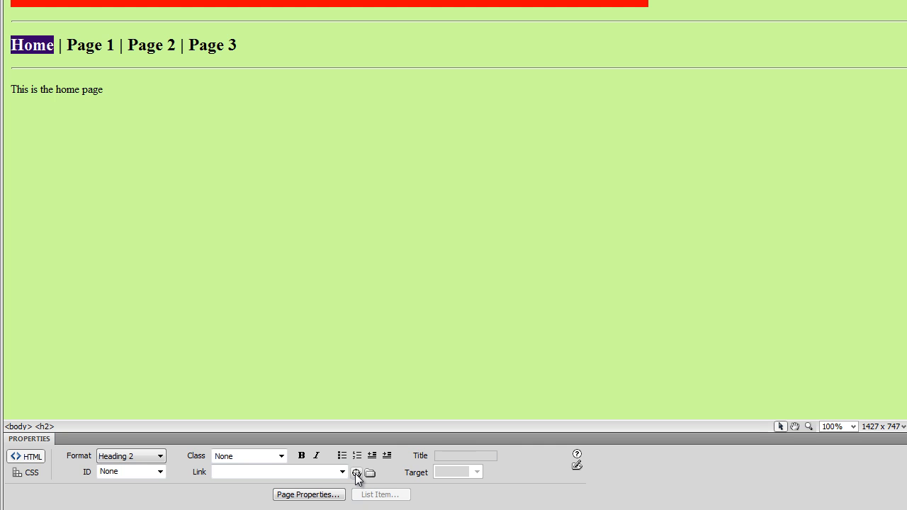
left_click_drag(356, 474, 356, 475)
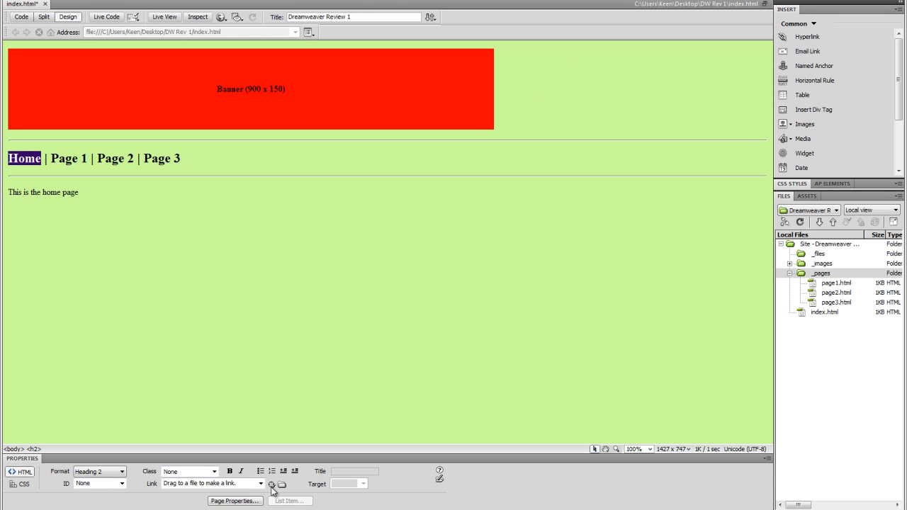
left_click_drag(272, 488, 825, 318)
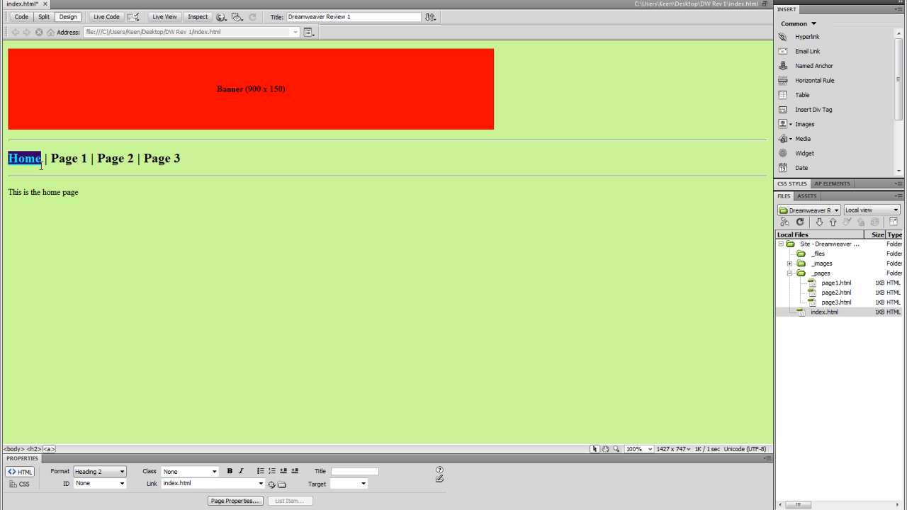
left_click(91, 162)
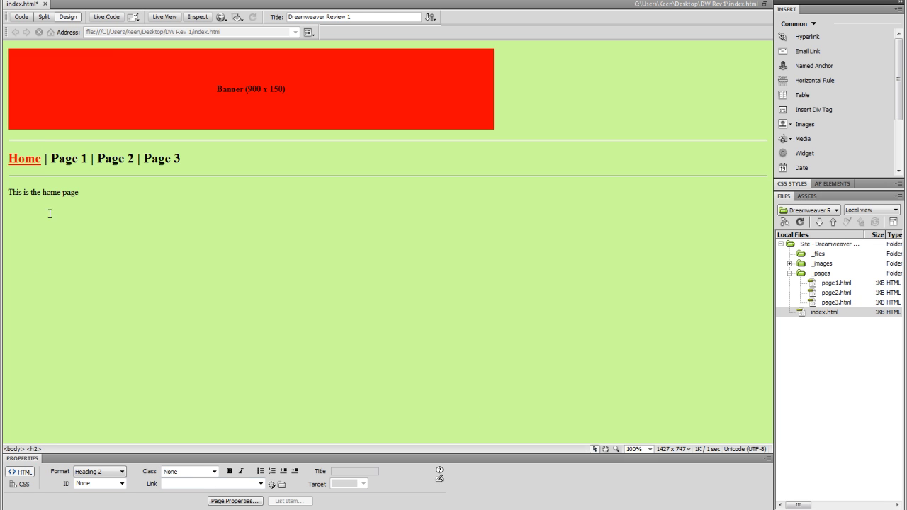
Step: Link the "Page 1" navigation text to page1.html in the _pages folder by browsing for the file
double_click(83, 158)
left_click_drag(86, 159, 51, 161)
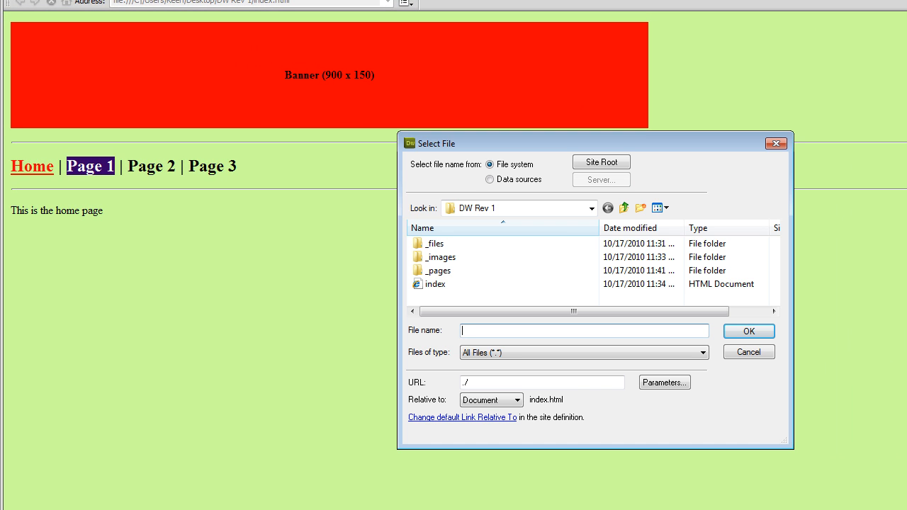
double_click(438, 270)
left_click(436, 243)
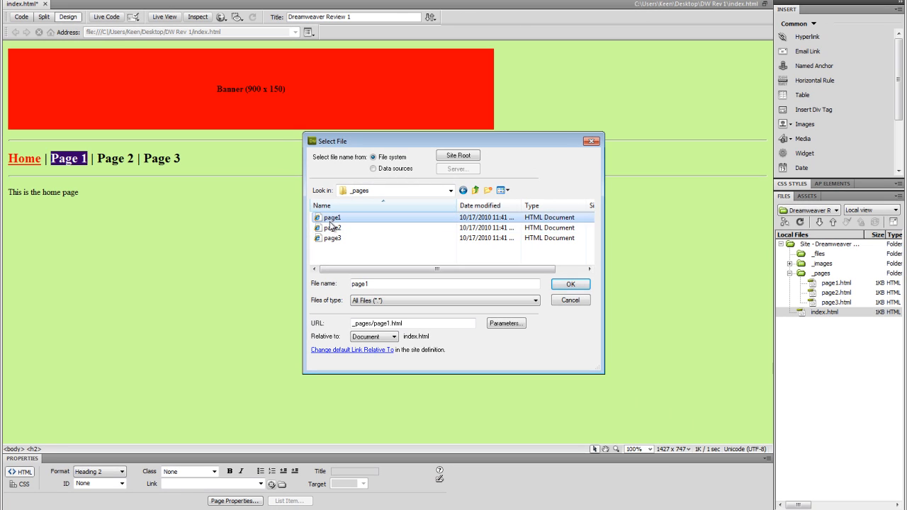
left_click(571, 284)
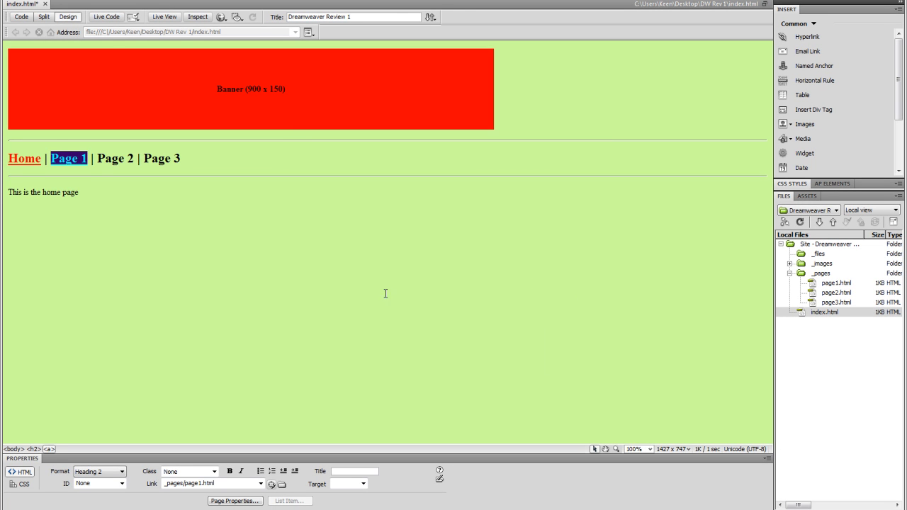
Step: Link the "Page 2" navigation text to page2.html in the _pages folder
left_click(135, 159)
left_click_drag(135, 159, 98, 159)
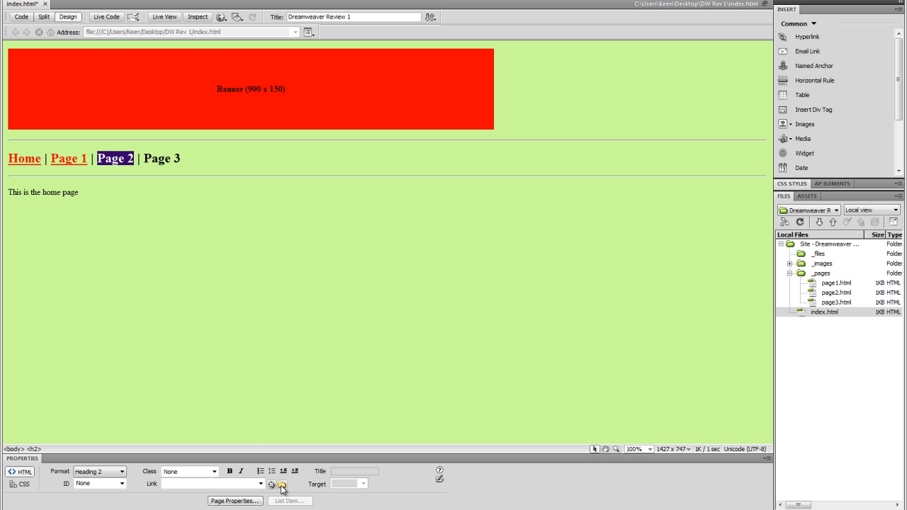
left_click_drag(271, 485, 830, 293)
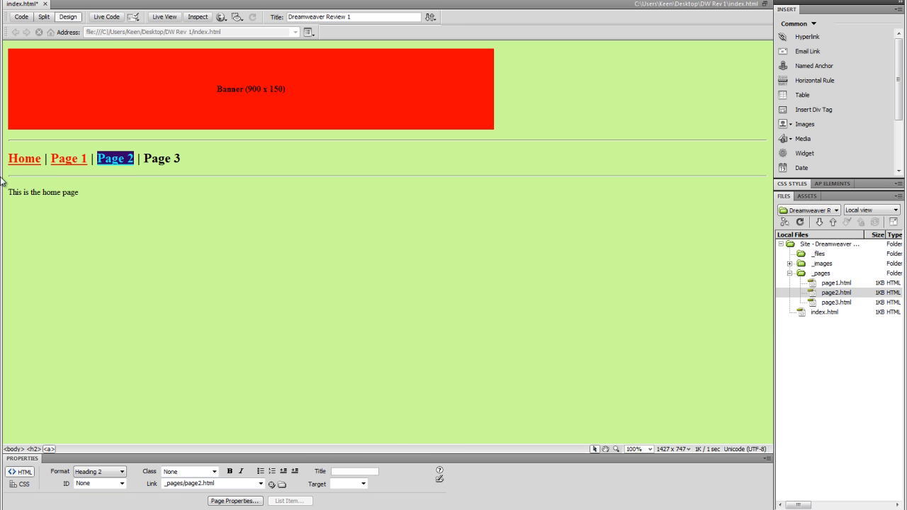
Step: Link the "Page 3" navigation text to page3.html in the _pages folder
left_click_drag(183, 158, 145, 158)
left_click_drag(268, 484, 810, 315)
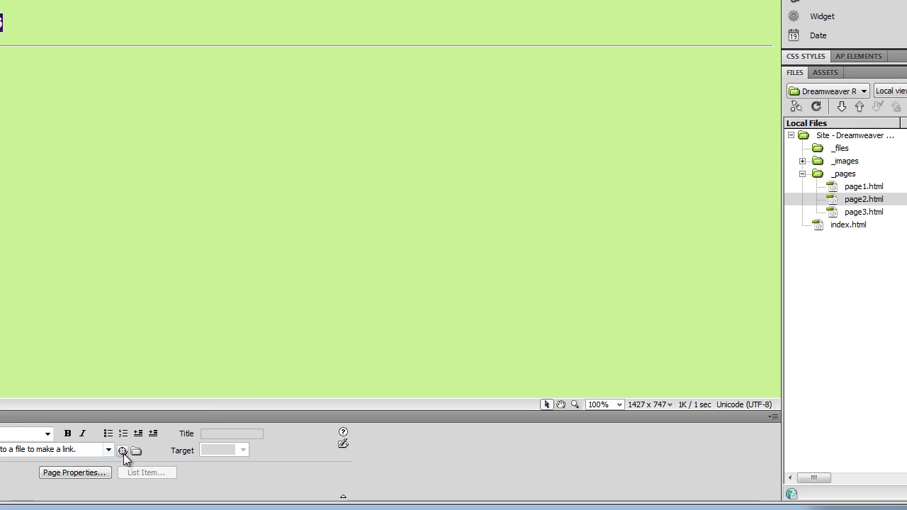
left_click_drag(829, 229, 826, 213)
Step: Deselect the navigation text and save the index.html page
left_click(142, 114)
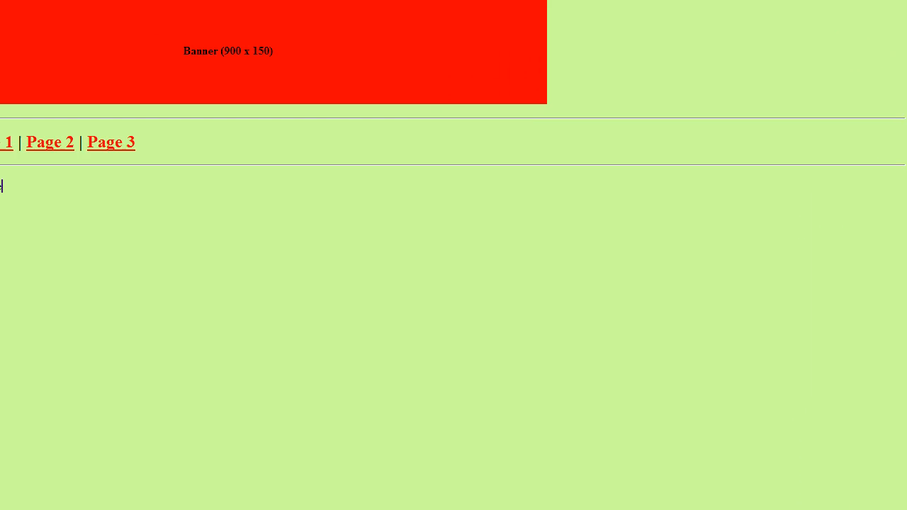
left_click(45, 12)
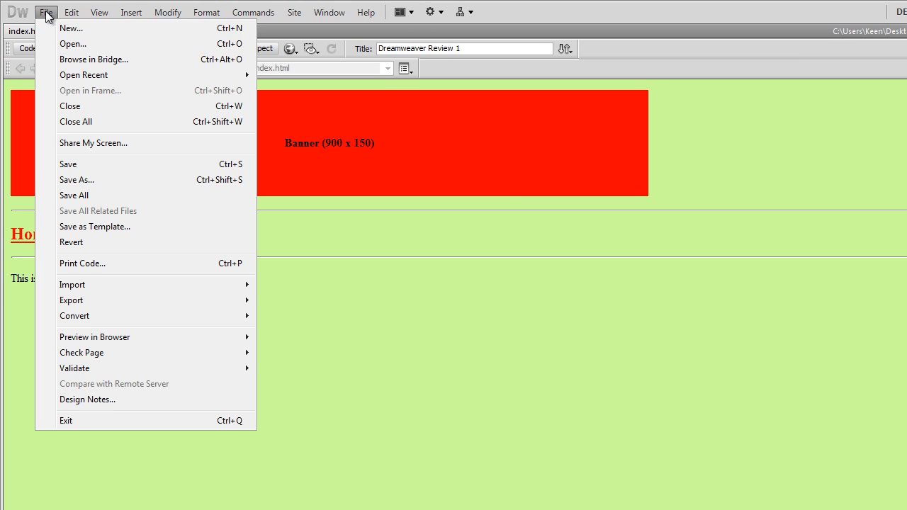
left_click(73, 164)
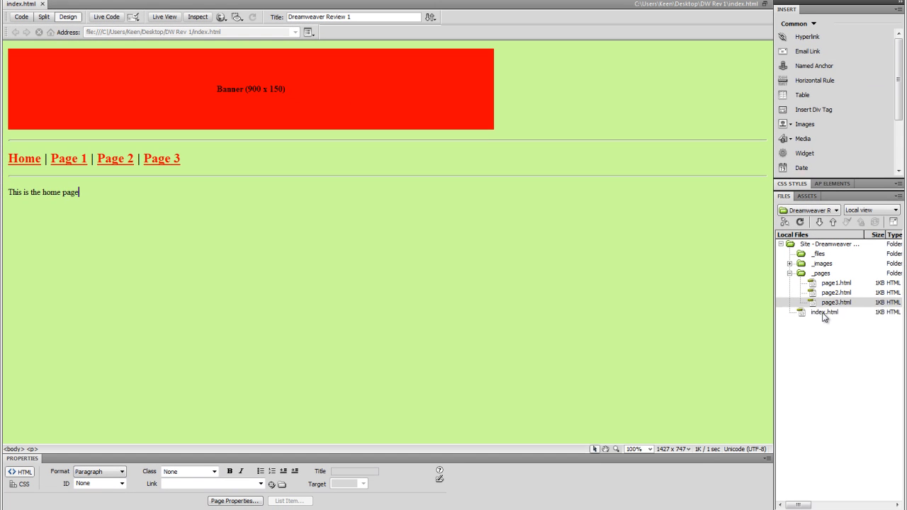
Step: Copy the banner, rules, navigation and text from index.html and paste them all into page1.html
left_click(824, 316)
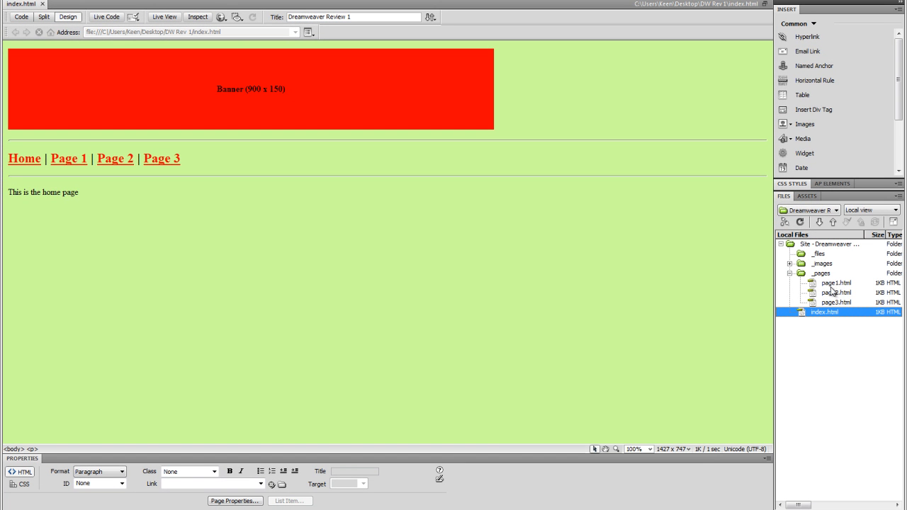
left_click_drag(82, 198, 14, 110)
key("ctrl+c")
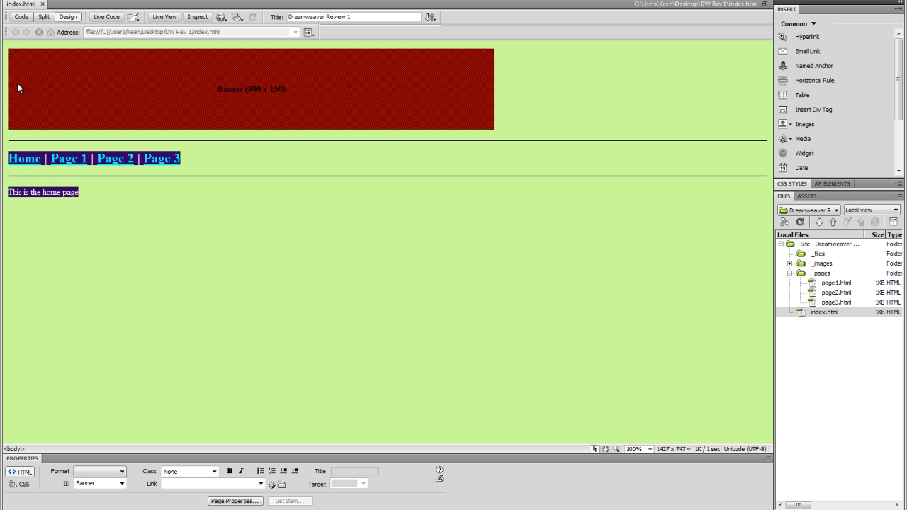
double_click(835, 283)
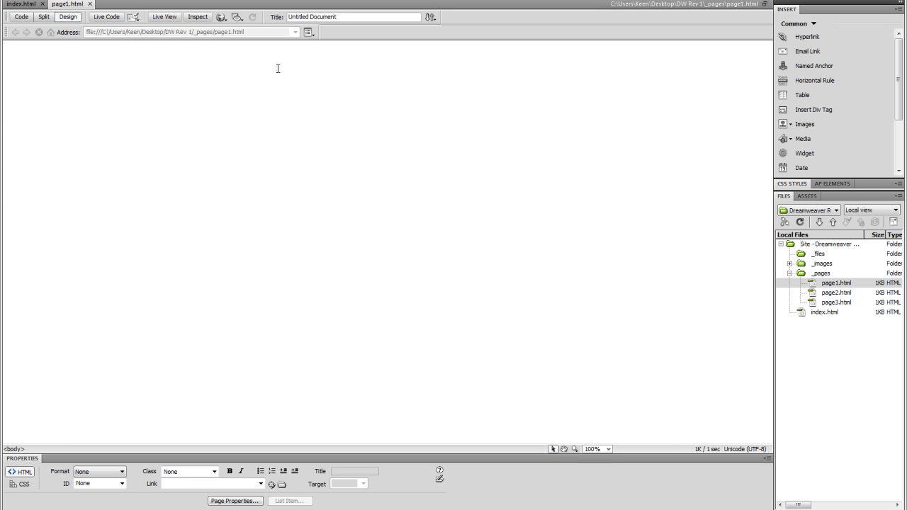
key("ctrl+v")
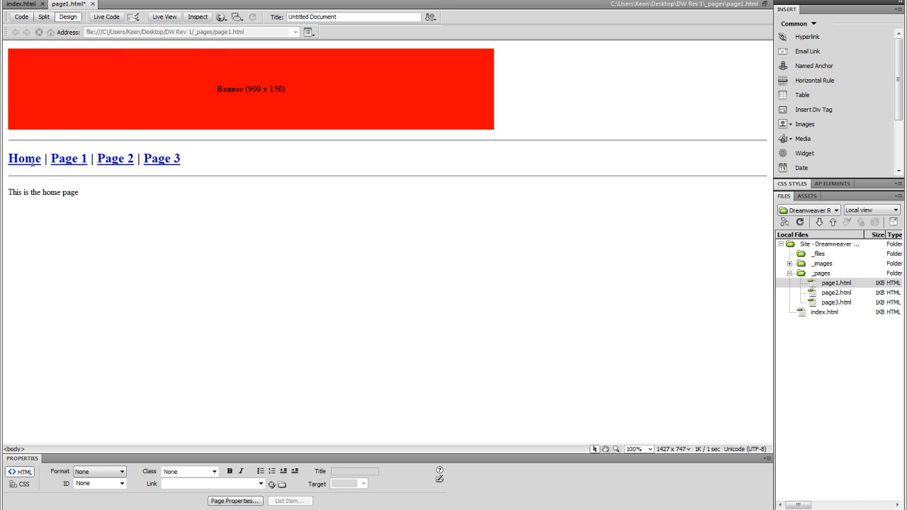
Step: Relink "Home" on page1.html to the index file in the DW Rev 1 root folder
left_click_drag(42, 157, 8, 159)
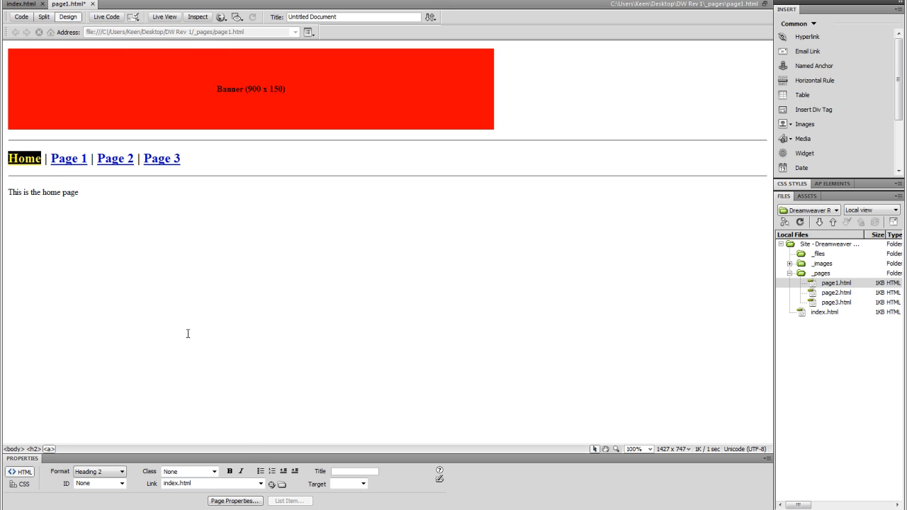
left_click(282, 485)
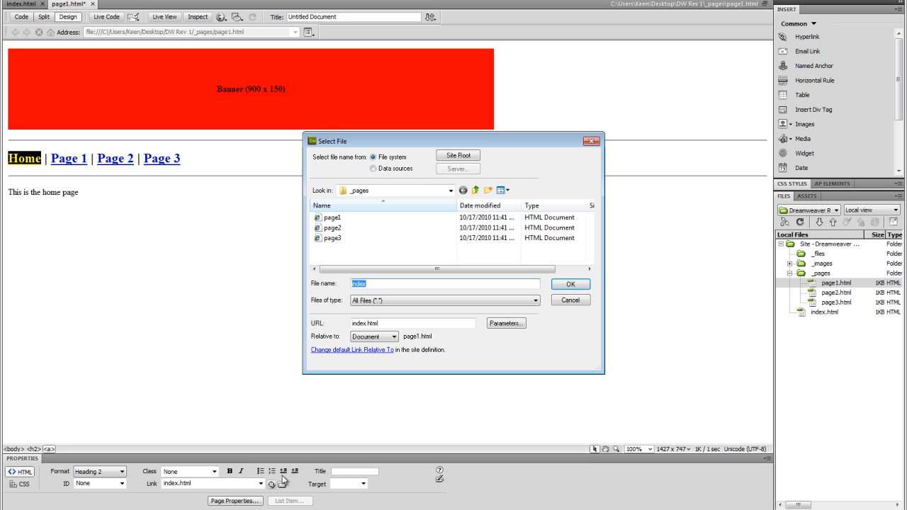
left_click(475, 190)
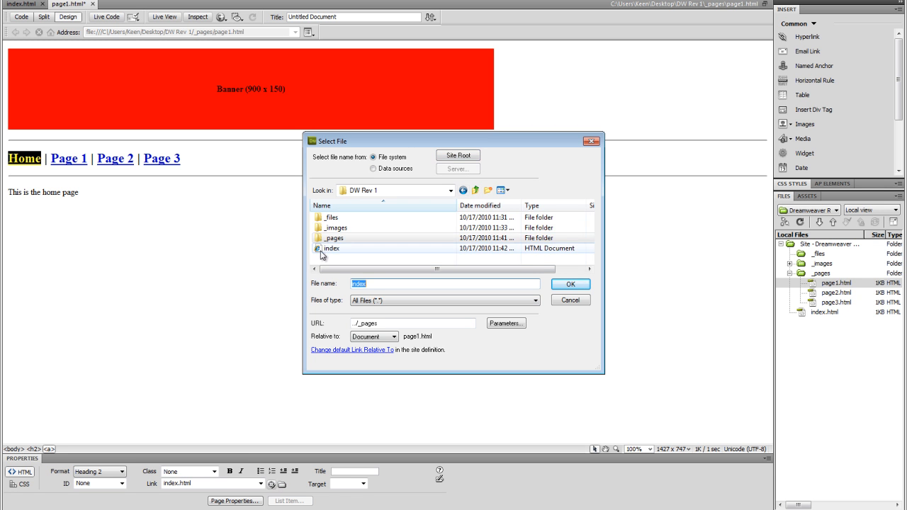
left_click(328, 249)
left_click(569, 284)
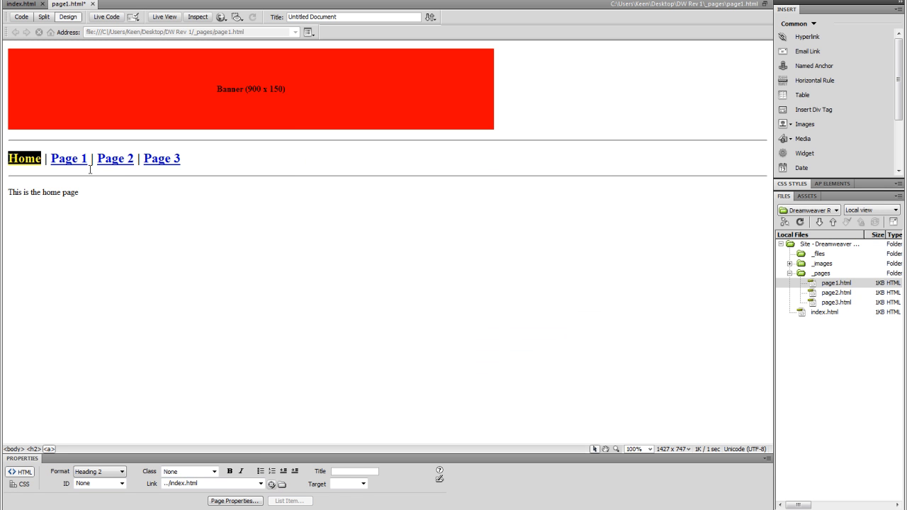
Step: Relink "Page 1" on page1.html to the page1 file in the _pages folder
left_click_drag(90, 159, 51, 160)
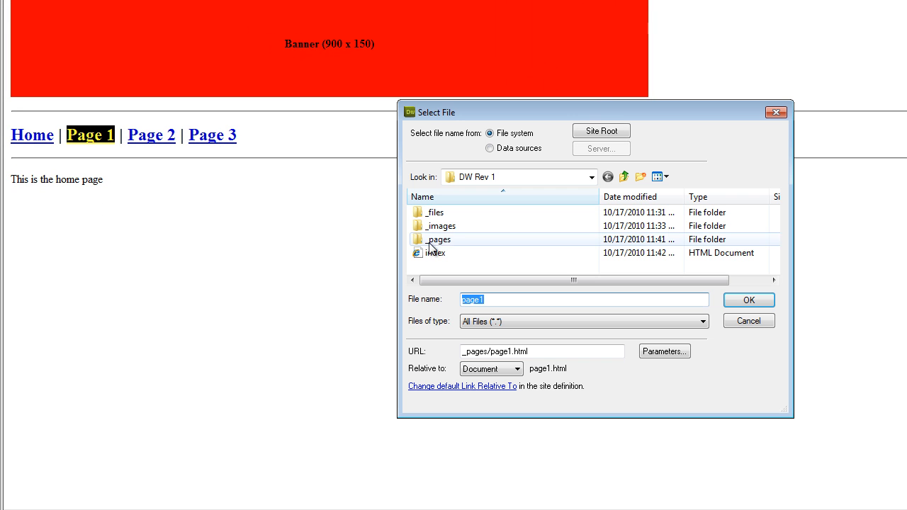
double_click(444, 243)
left_click(437, 214)
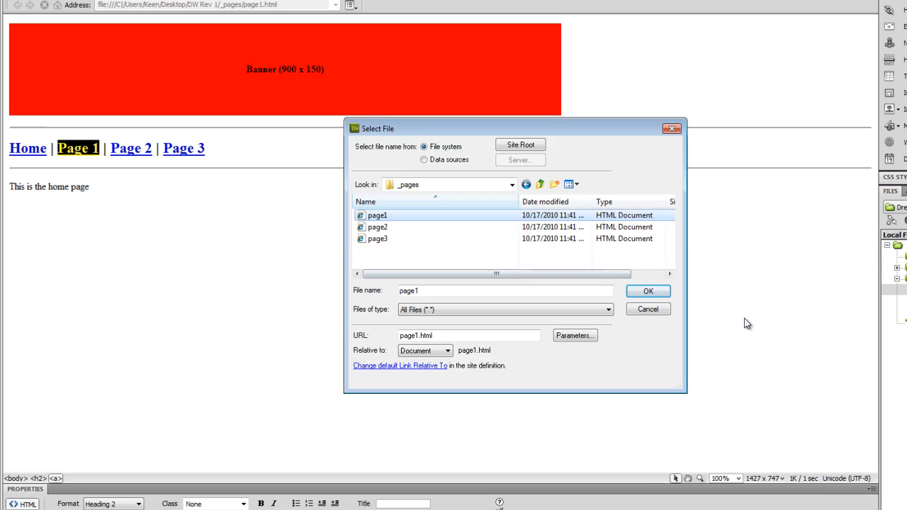
left_click(748, 302)
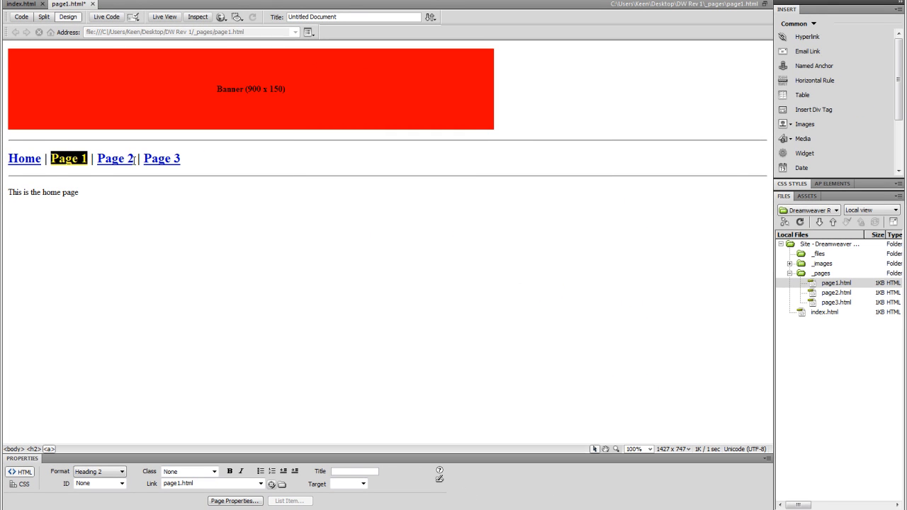
Step: Relink "Page 2" on page1.html to the page2 file in the _pages folder
left_click_drag(134, 160, 98, 161)
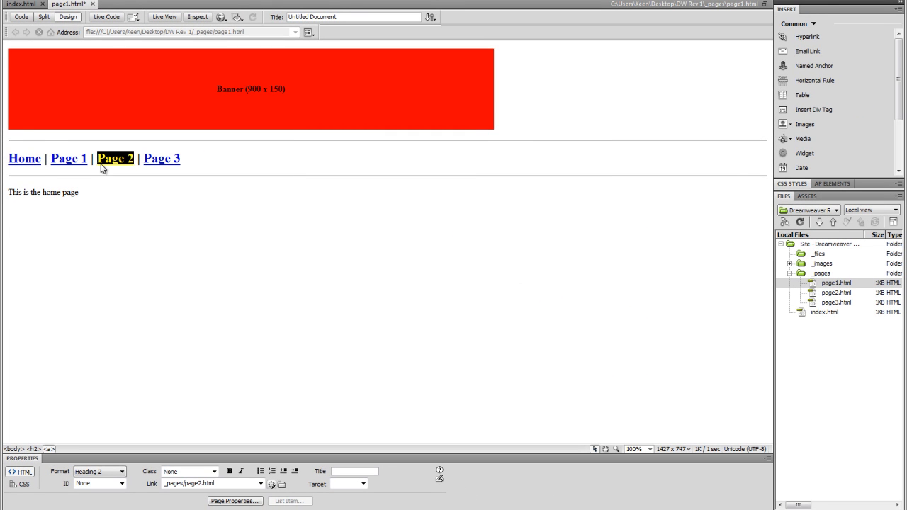
left_click(282, 485)
left_click(332, 228)
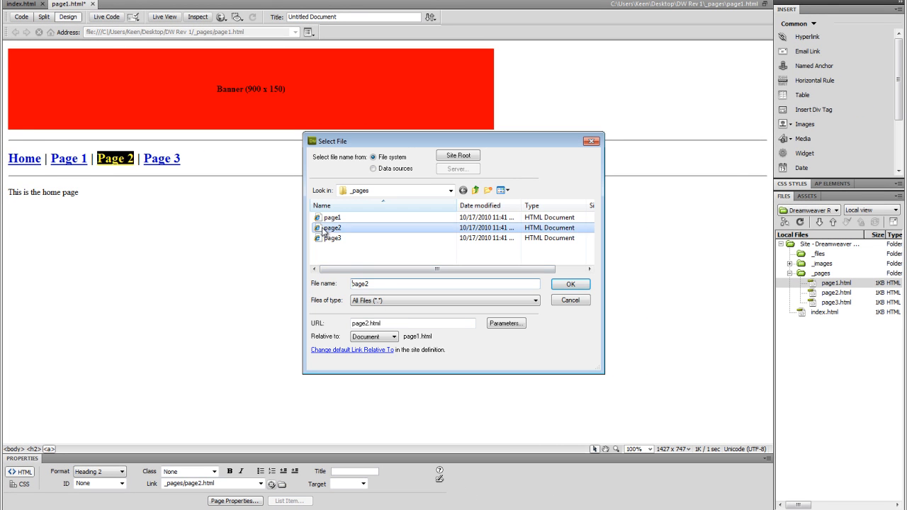
left_click(581, 286)
Step: Relink "Page 3" on page1.html to the page3 file in the _pages folder
left_click(182, 157)
left_click_drag(182, 157, 146, 165)
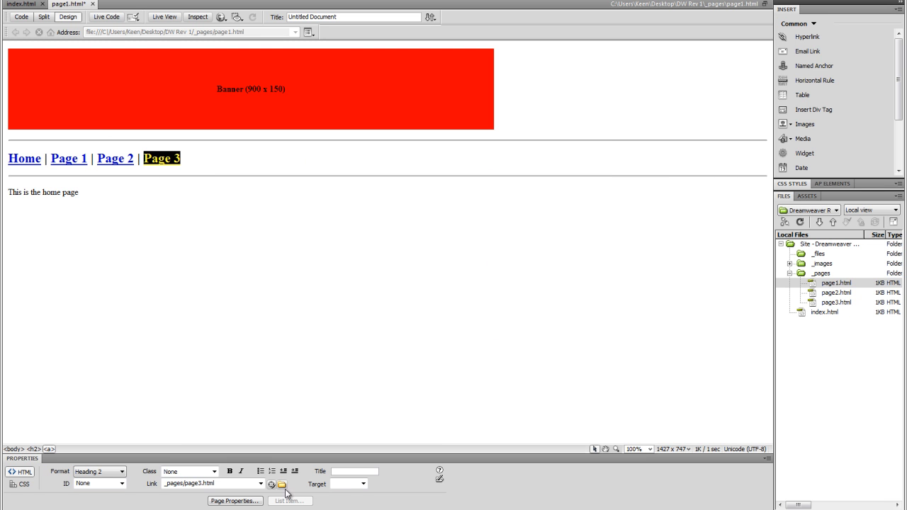
left_click(283, 485)
left_click(334, 239)
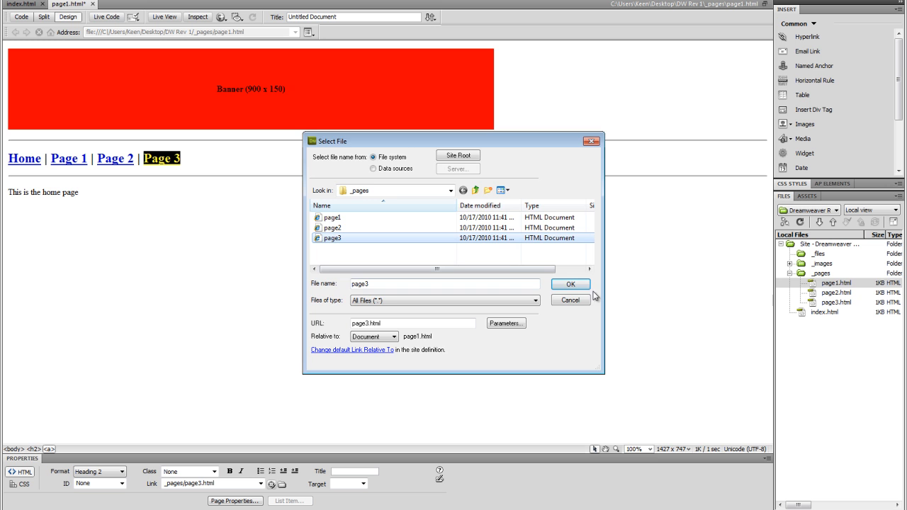
left_click(569, 285)
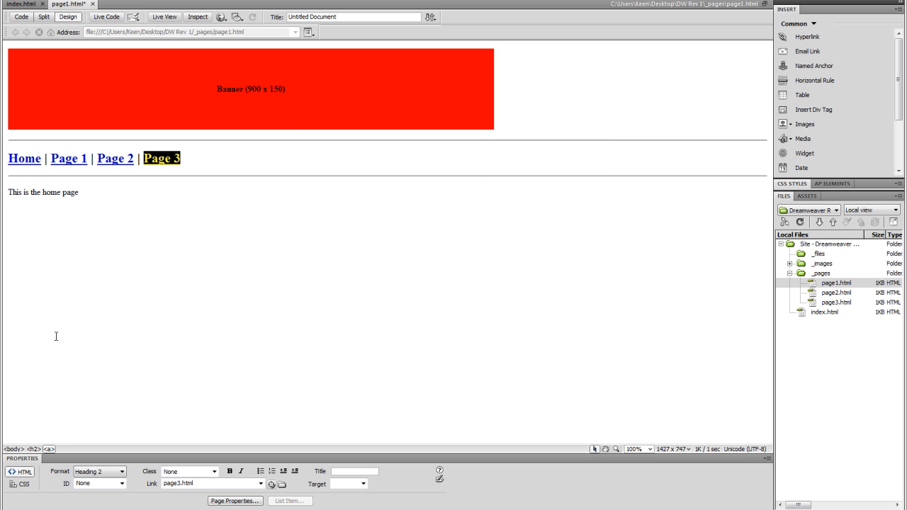
Step: Change the body sentence on page1.html to "This is the page 1 file." and save the page
left_click_drag(80, 193, 44, 195)
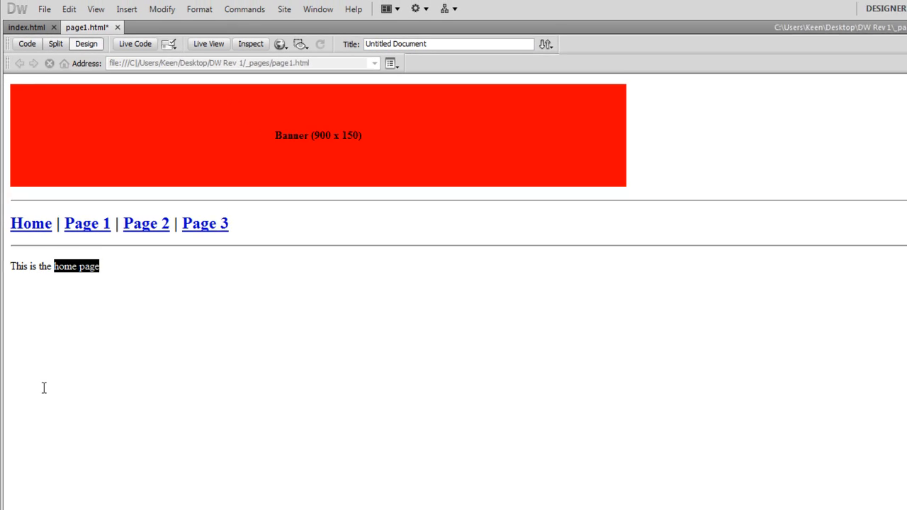
key("BackSpace")
type("the page 1 file.")
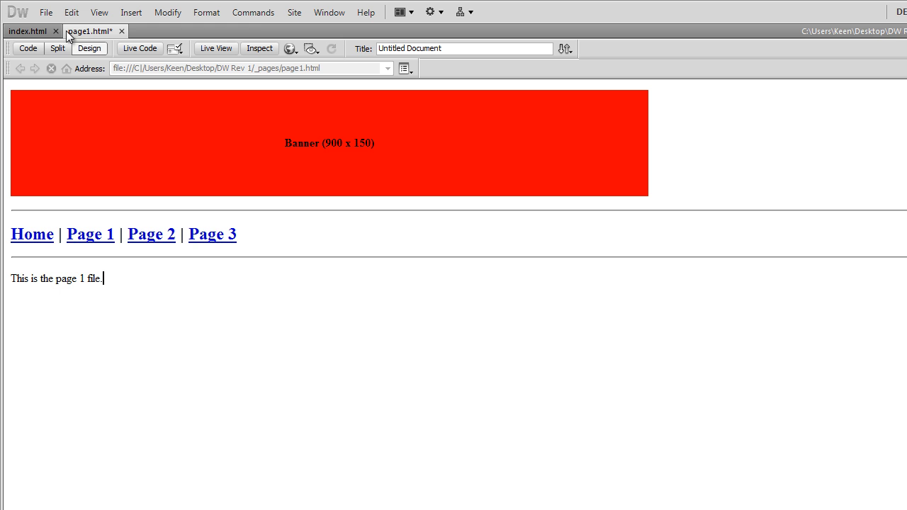
left_click(45, 12)
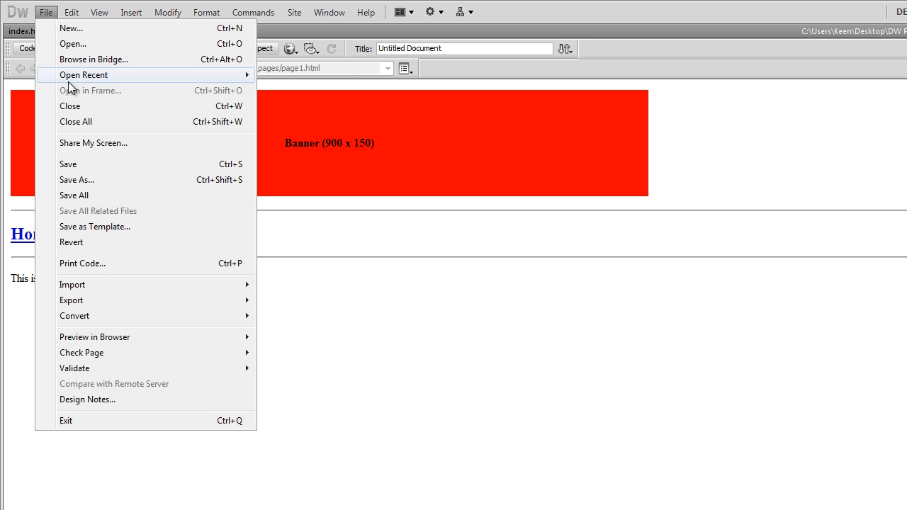
left_click(68, 164)
Step: Copy all of page1.html's content and paste it into page2.html from the _pages folder
key("ctrl+a")
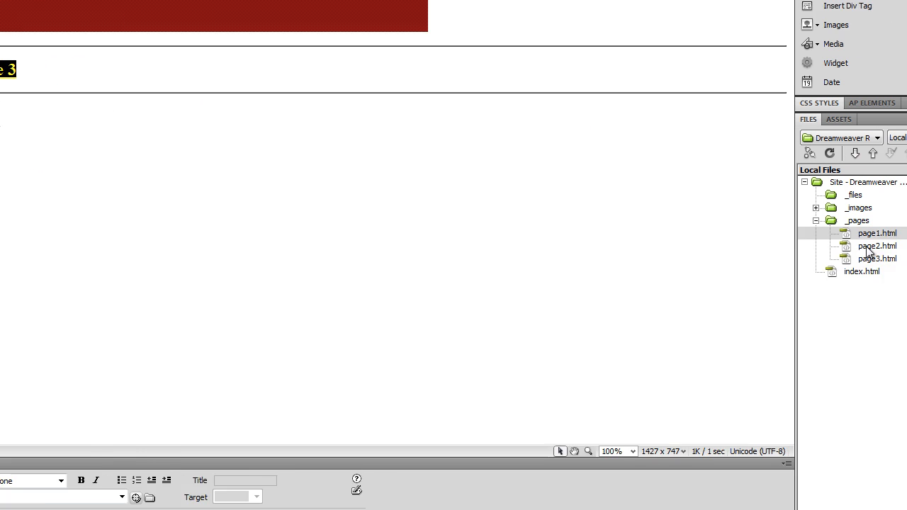
left_click(870, 248)
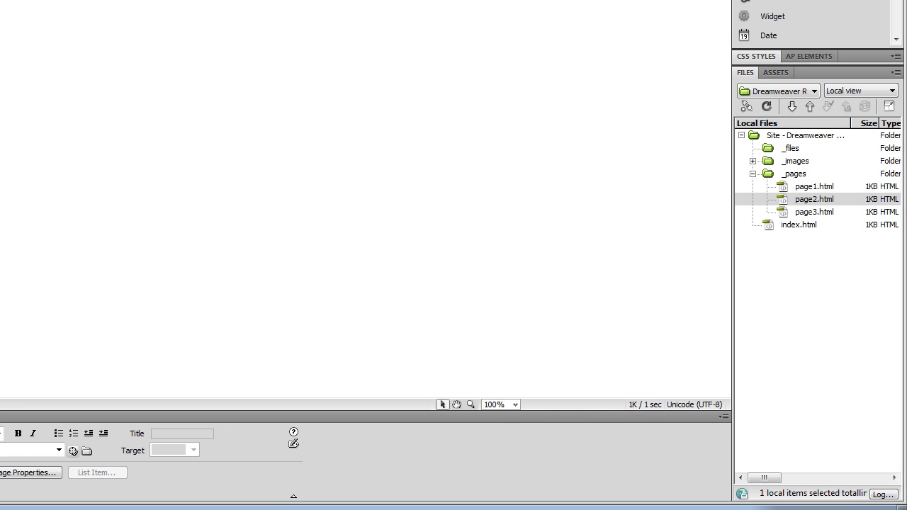
left_click(81, 35)
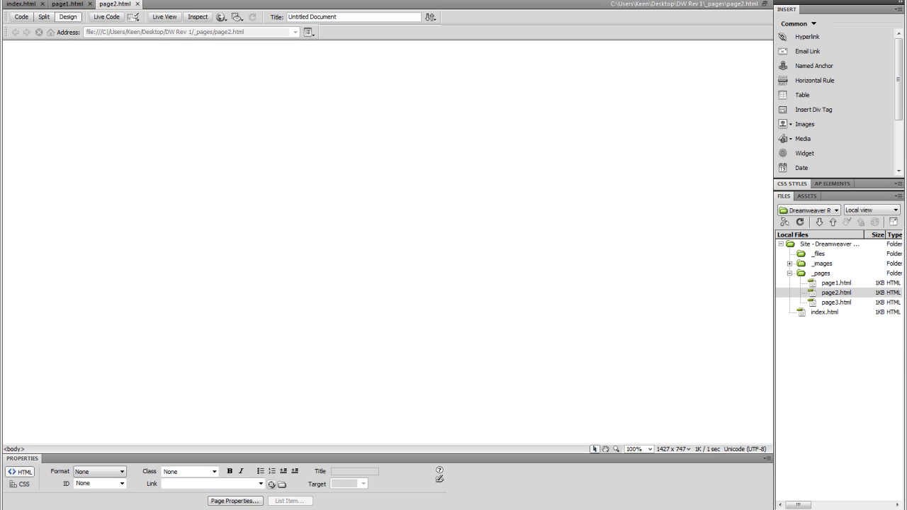
left_click(57, 0)
left_click(78, 54)
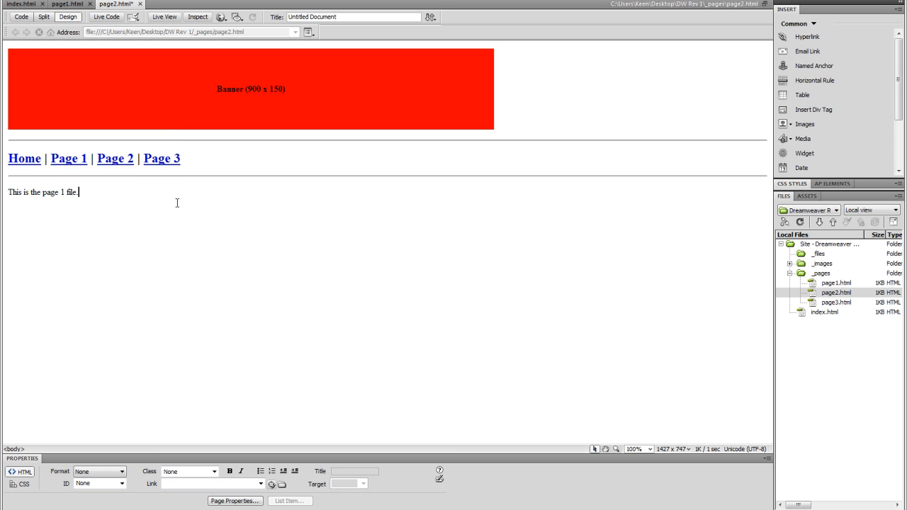
Step: Change the body sentence on page2.html to "This is the page 2 file."
key("BackSpace")
key("BackSpace")
key("BackSpace")
type("2")
left_click(112, 192)
Step: Set page2.html's HTML background colour to yellow #FFFF00 in the page properties and save the page
left_click(126, 0)
left_click(139, 2)
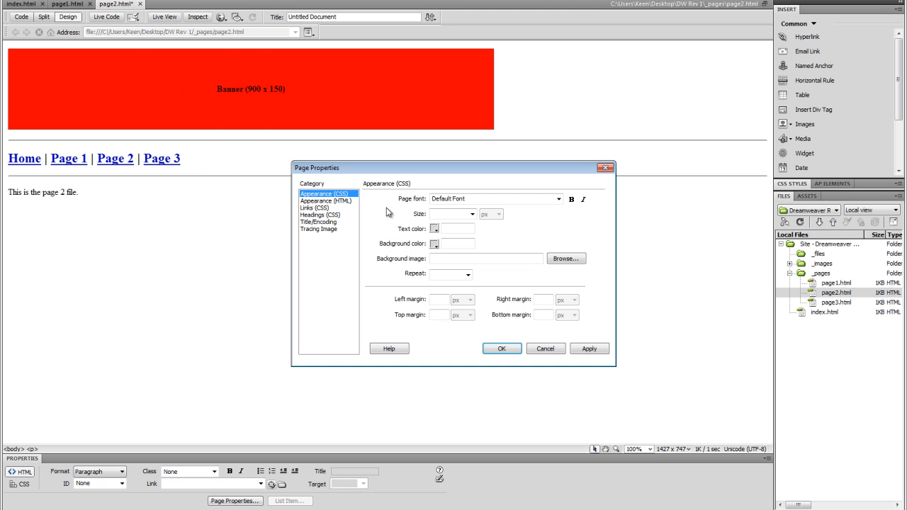
left_click(334, 202)
left_click(435, 214)
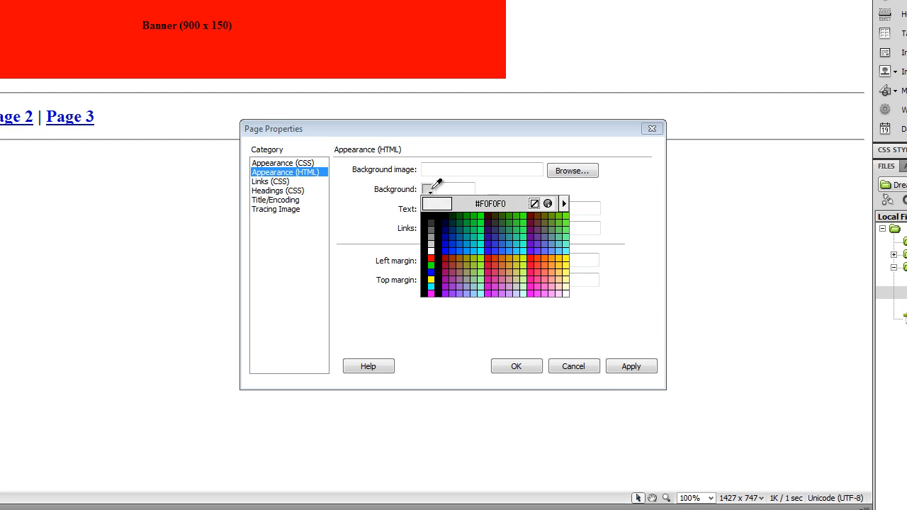
left_click(431, 279)
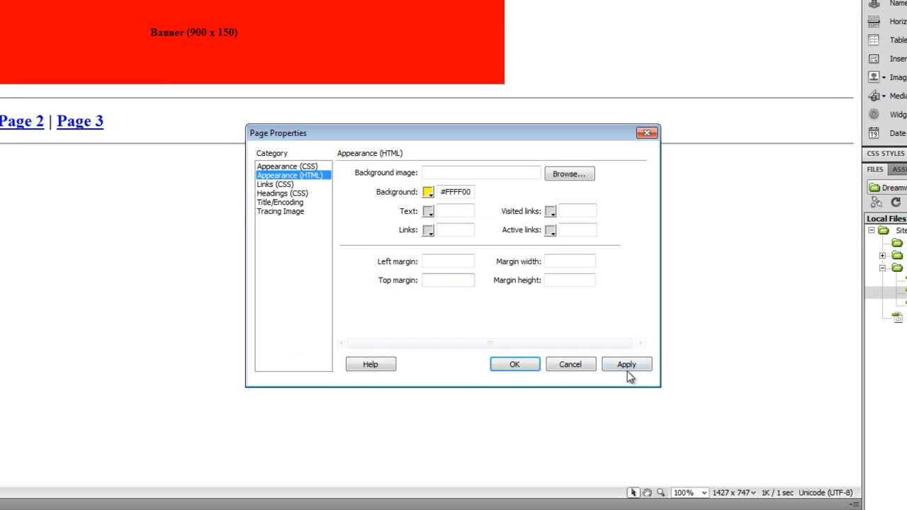
left_click(631, 366)
left_click(504, 350)
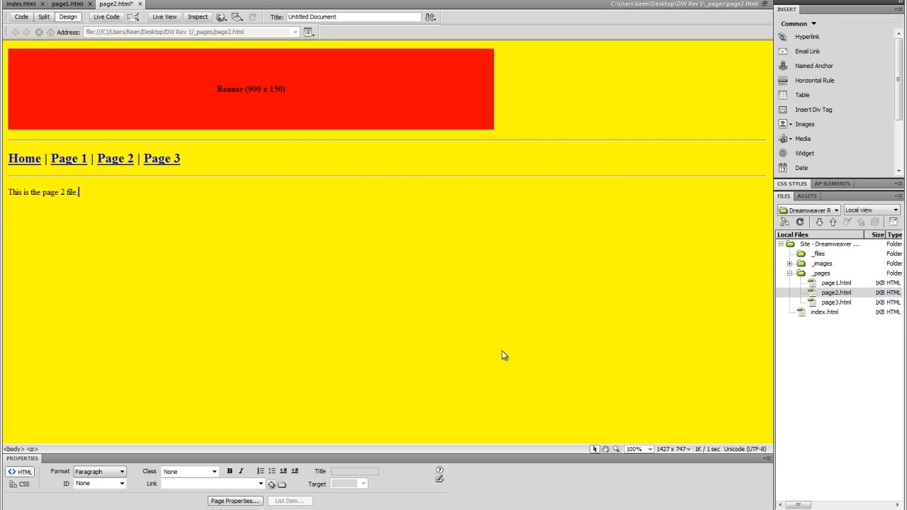
key("alt+f")
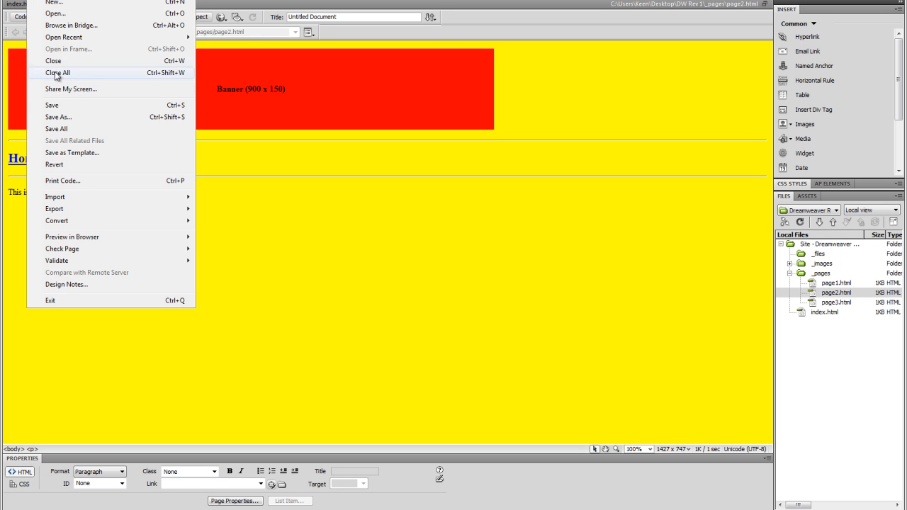
left_click(78, 108)
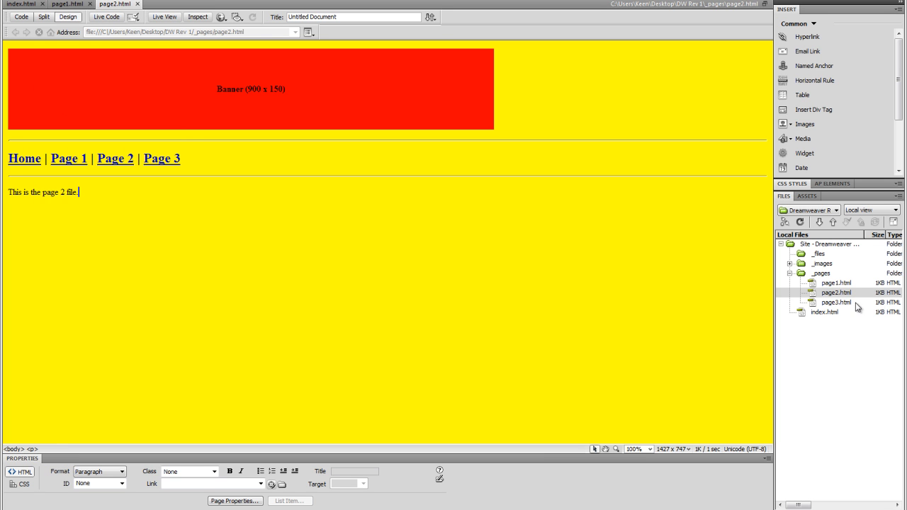
Step: Paste the copied page 1 content into page3.html and change its body sentence to "This is the page 3 file."
double_click(829, 303)
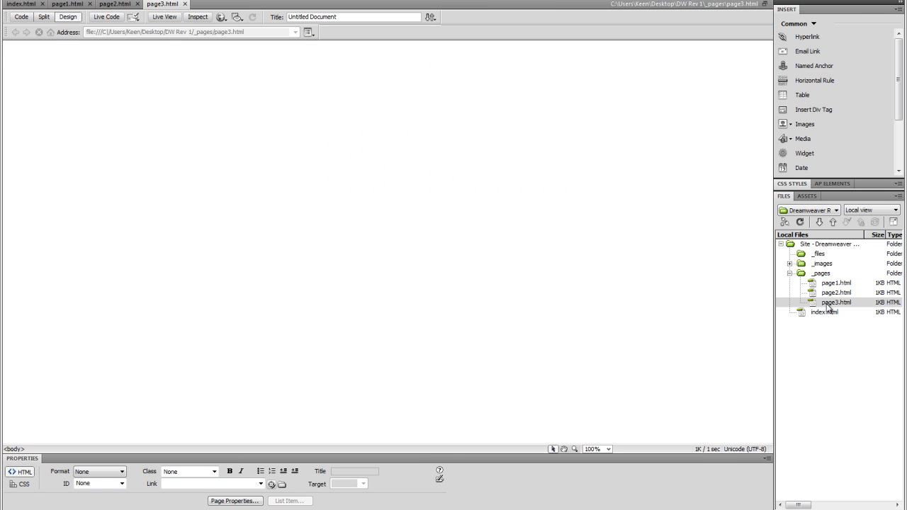
type("Banner (900 x 150) Home | Page 1 | Page 2 | Page 3 This is the page 1 file")
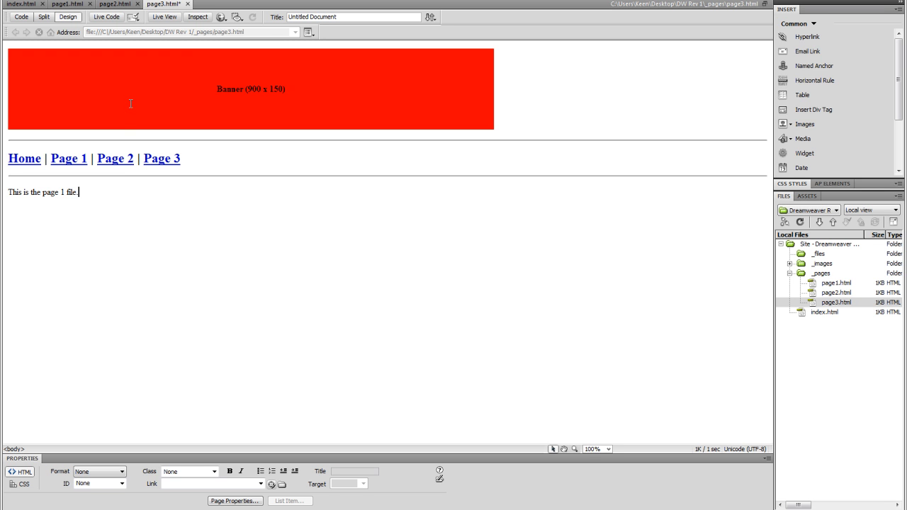
left_click(63, 192)
key("BackSpace")
type("3")
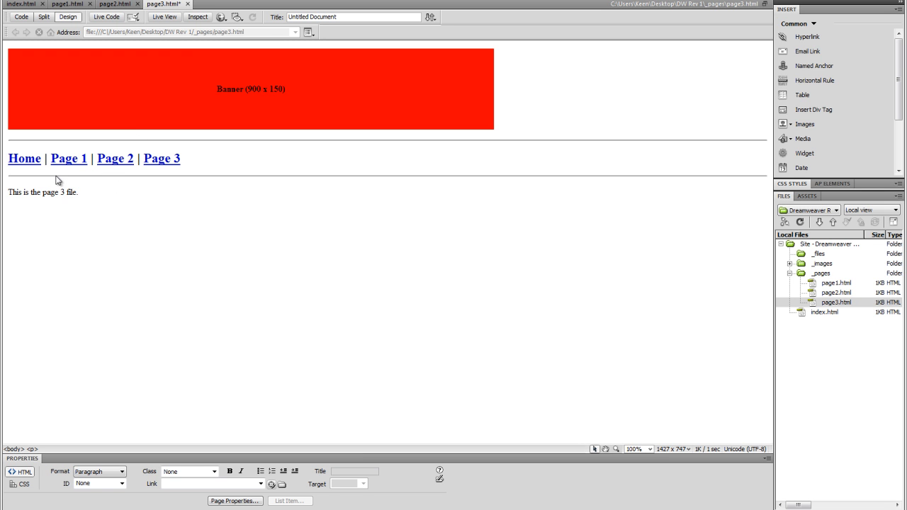
Step: Set page3.html's HTML background colour to pink #FFCCFF in the page properties and save the page
left_click(135, 0)
left_click(132, 4)
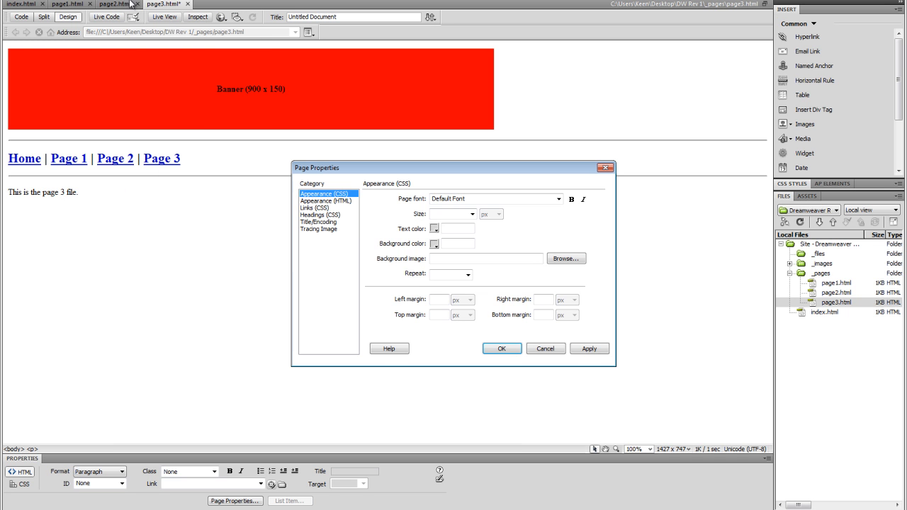
left_click(333, 201)
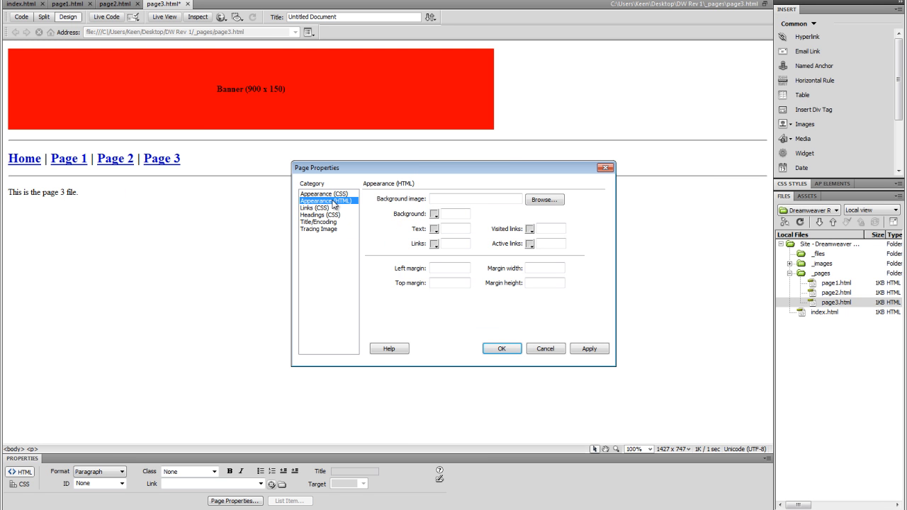
left_click(435, 214)
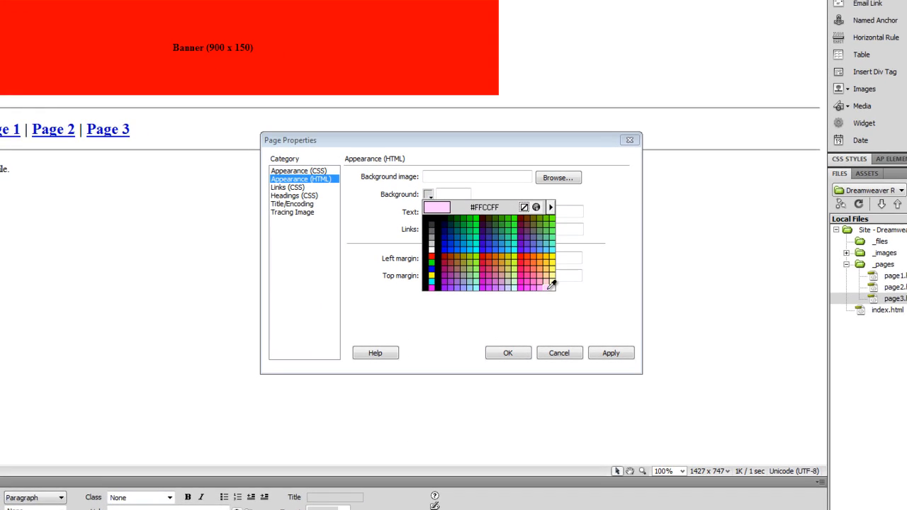
left_click(526, 291)
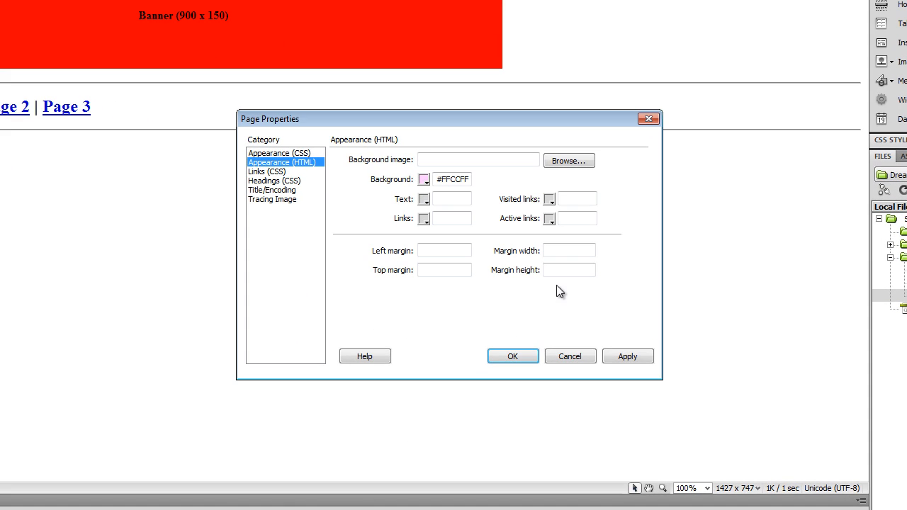
left_click(626, 356)
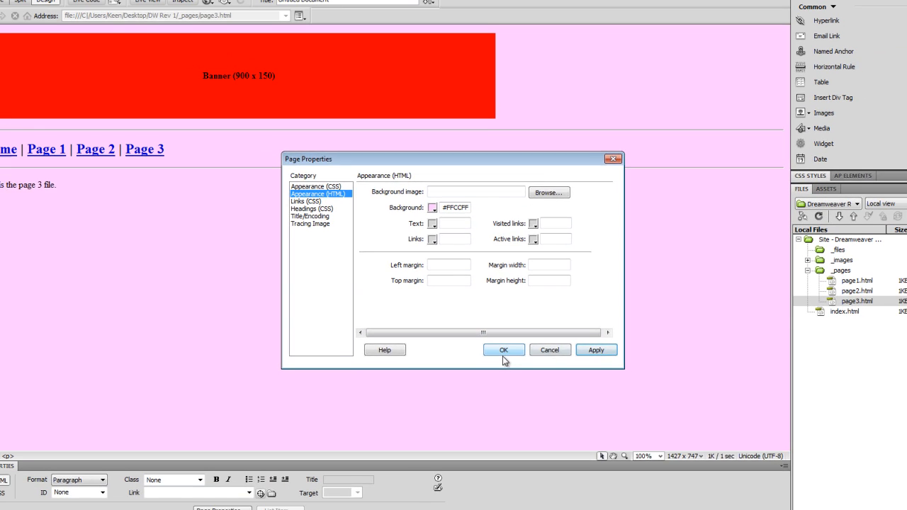
left_click(503, 354)
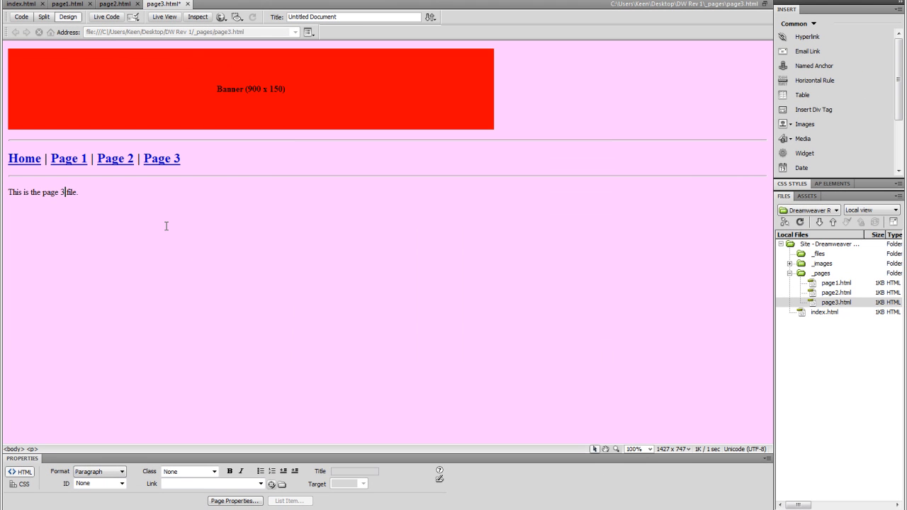
left_click(36, 3)
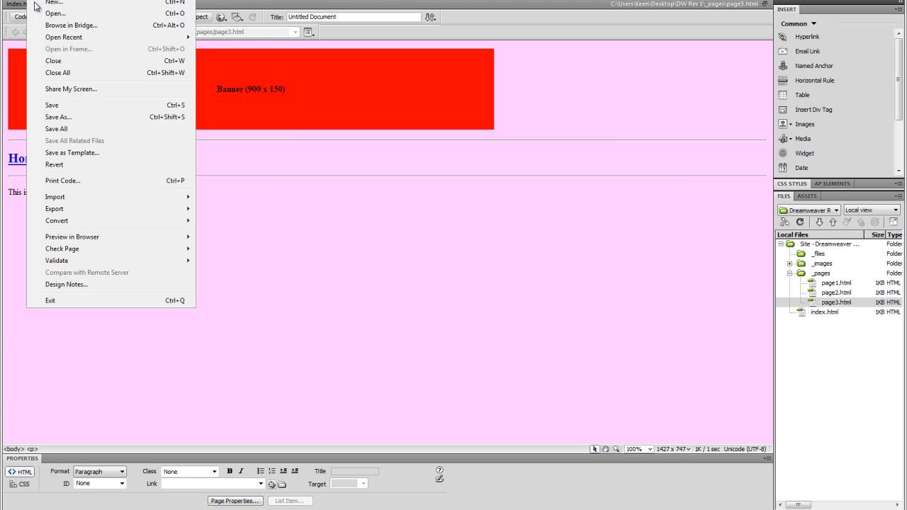
left_click(65, 109)
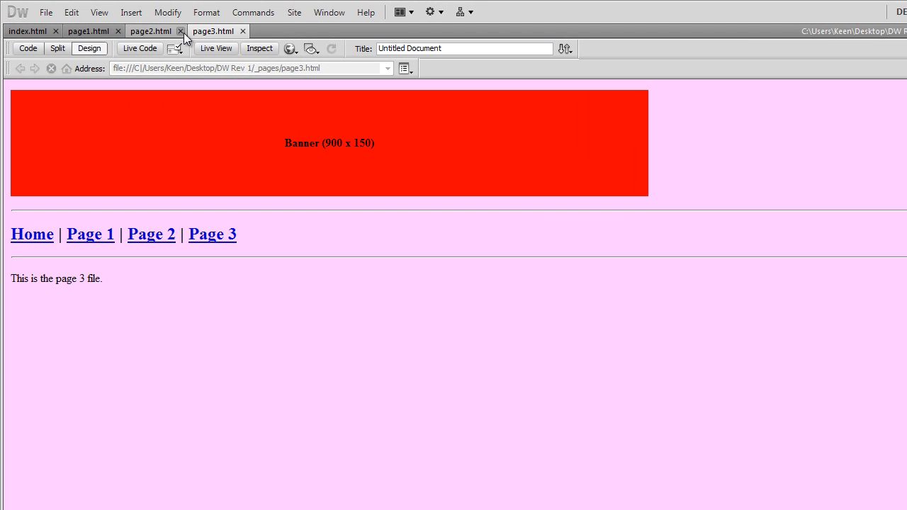
Step: Review the open index, page1, page2 and page3 documents one after another, ending on page3.html
left_click(115, 3)
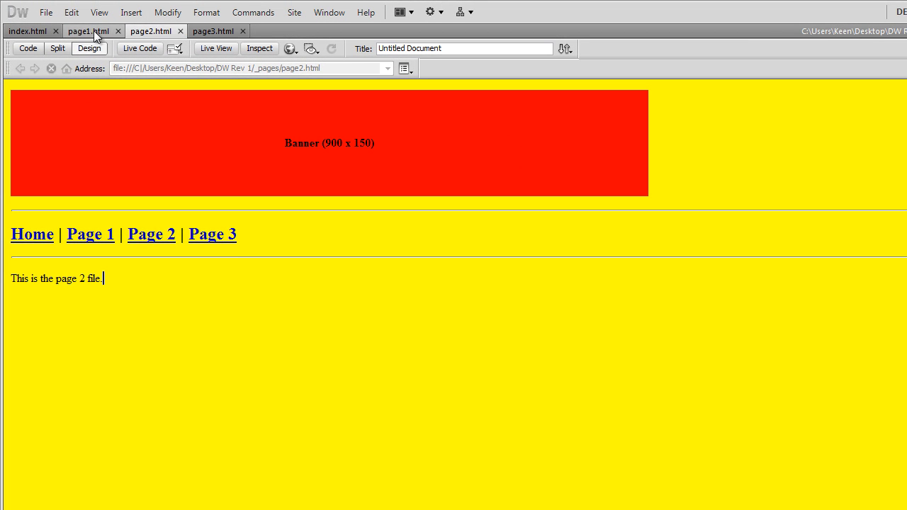
left_click(94, 31)
left_click(31, 30)
left_click(89, 31)
left_click(151, 31)
left_click(213, 31)
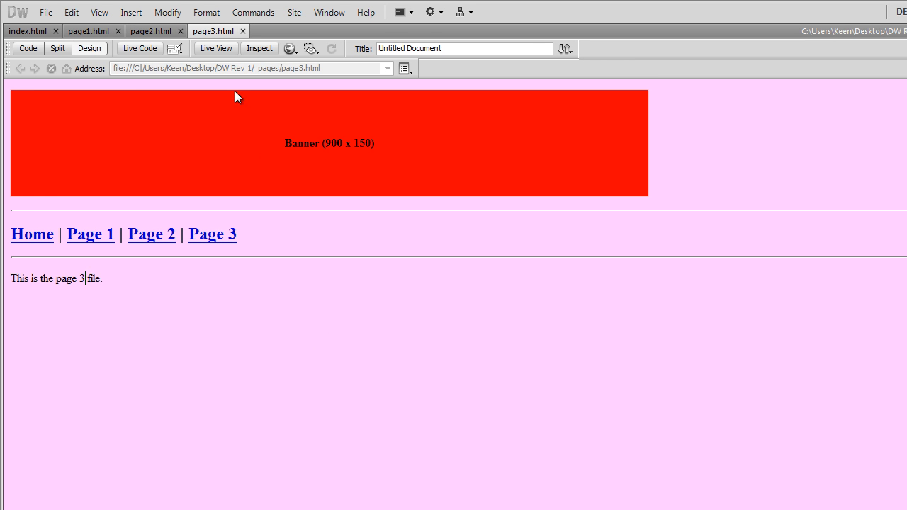
Step: Examine page3.html in Live View, Code view and Split view, and return it to Design view
left_click(222, 51)
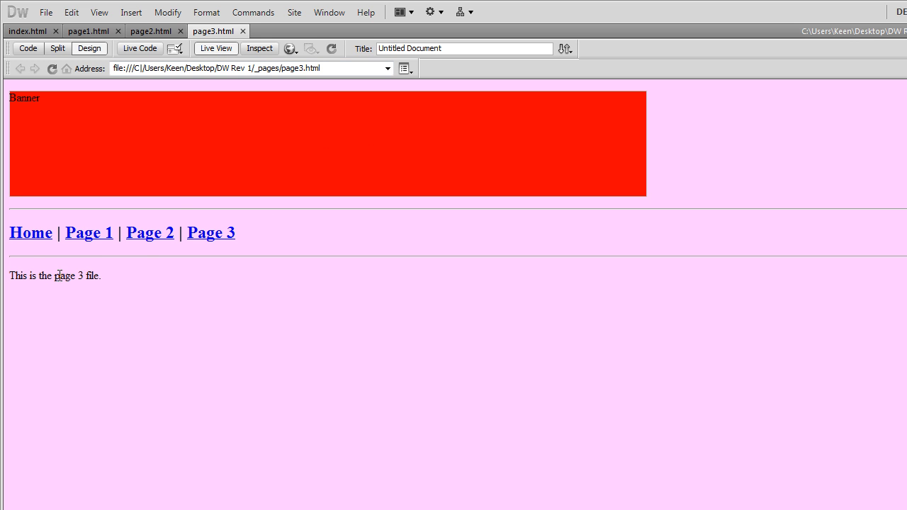
left_click(217, 50)
left_click(29, 48)
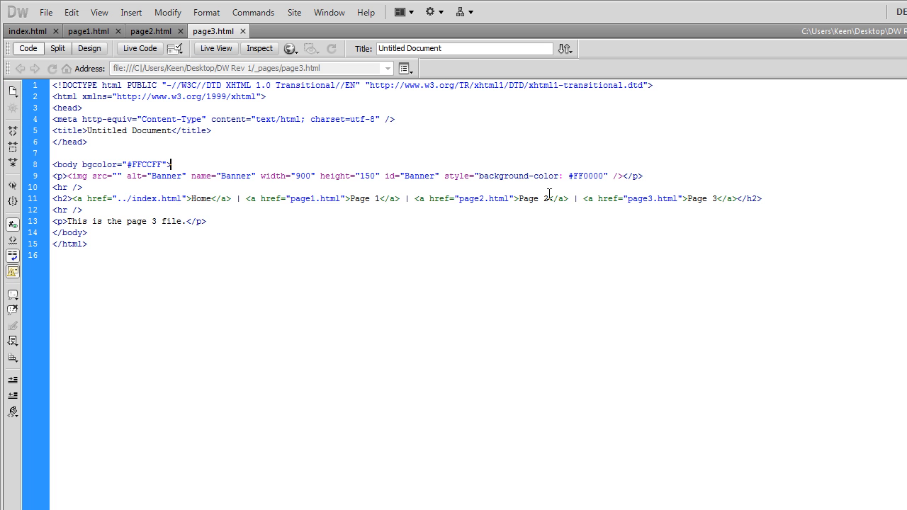
left_click(56, 49)
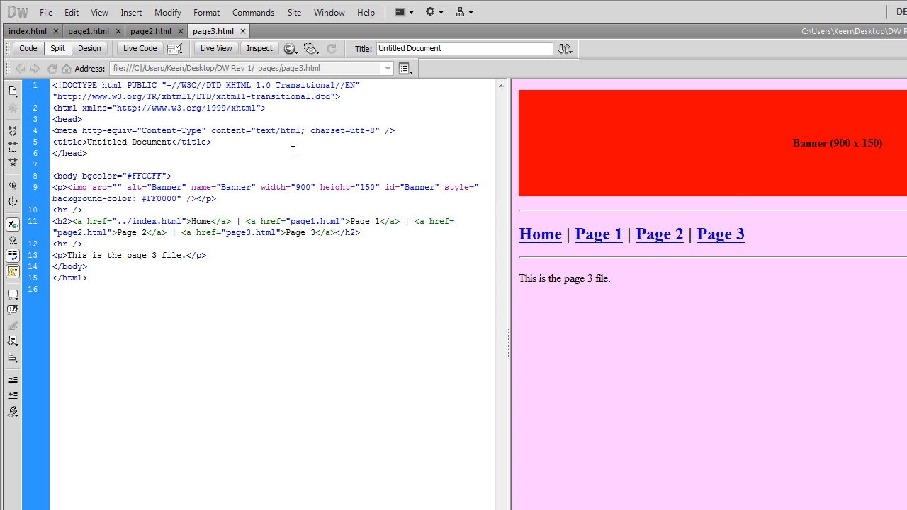
left_click(87, 50)
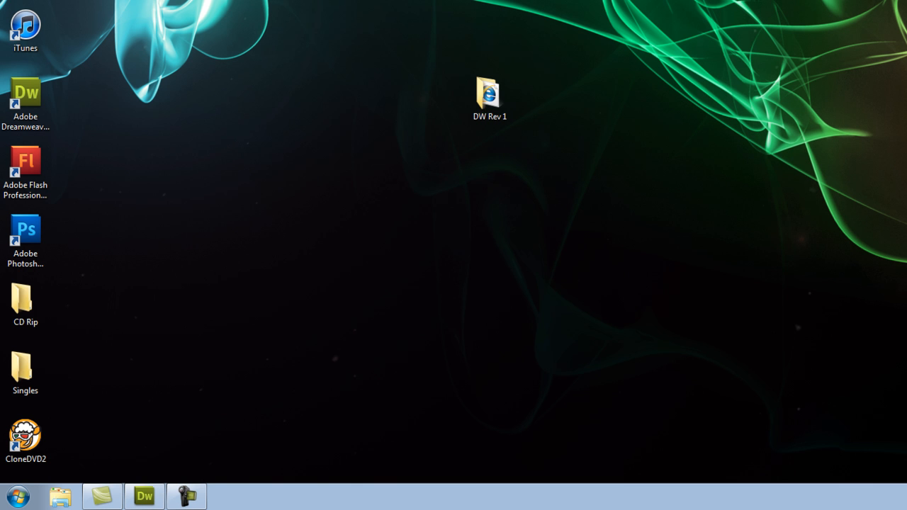
Step: Open the site's index file from the DW Rev 1 desktop folder in Internet Explorer and maximize the browser window
double_click(487, 99)
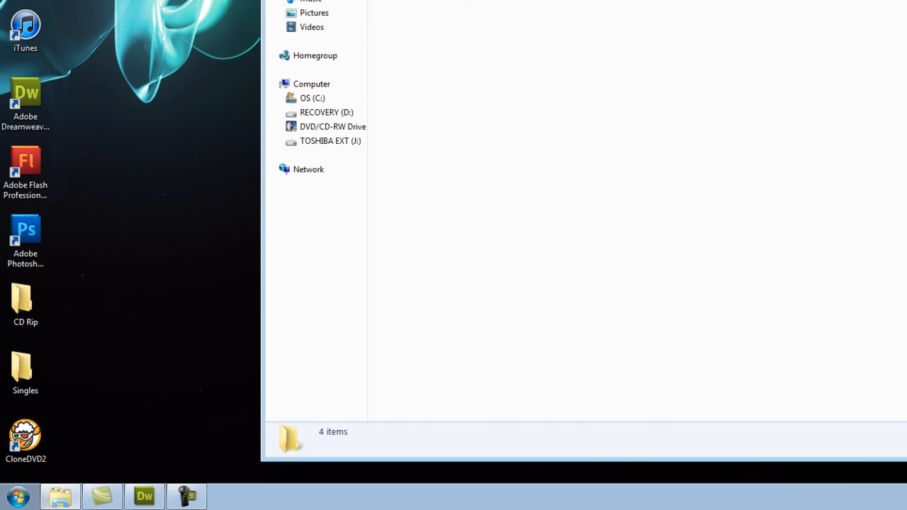
double_click(404, 1)
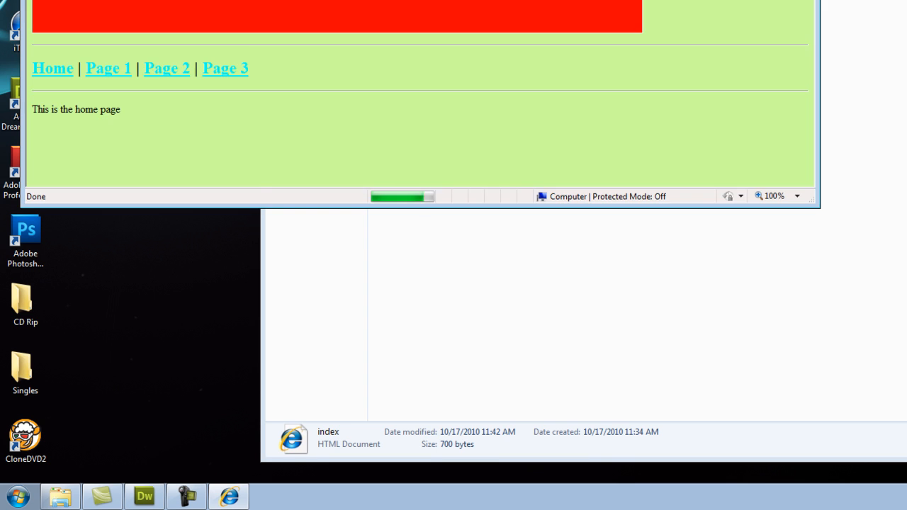
double_click(453, 1)
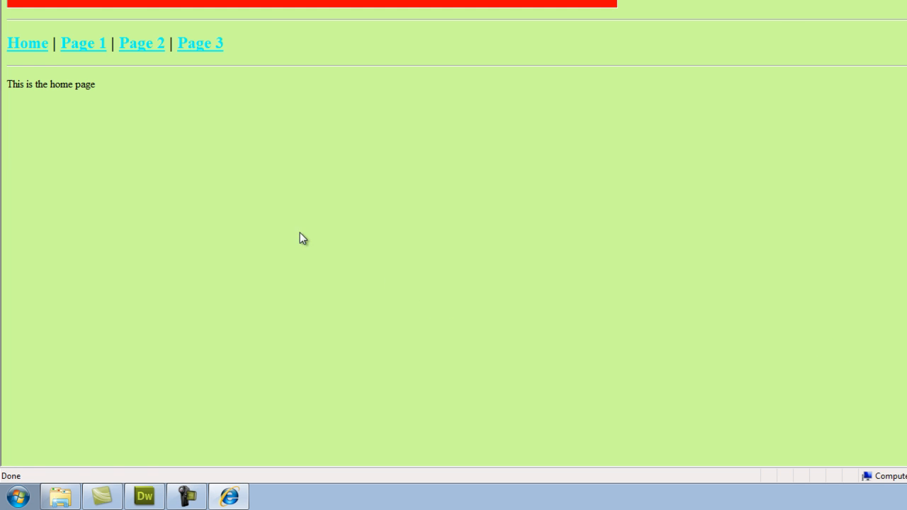
Step: Test the navigation links from the home page in order: Home, Page 1, Page 2 and Page 3
left_click(30, 46)
left_click(95, 53)
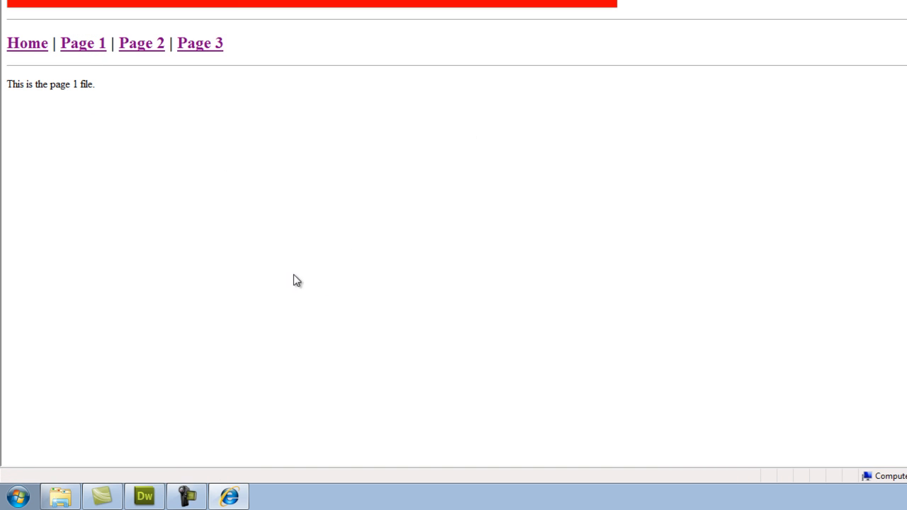
left_click(146, 49)
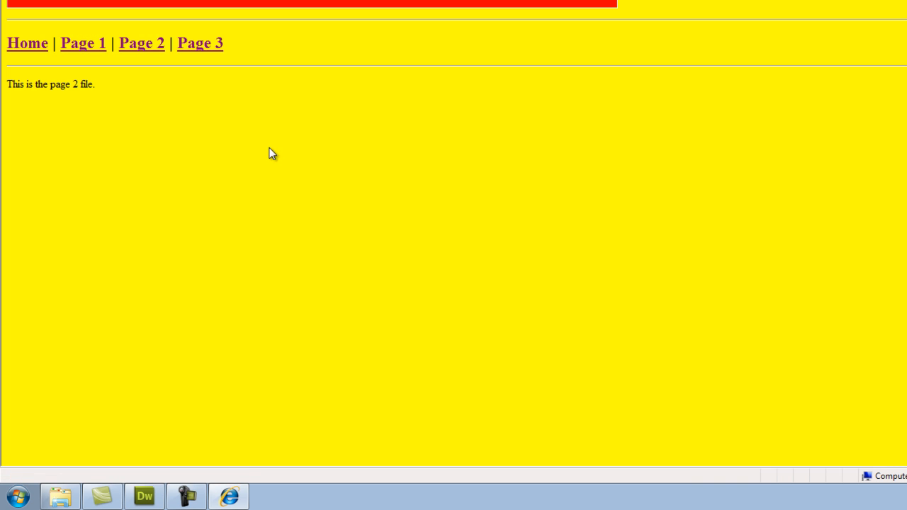
left_click(207, 53)
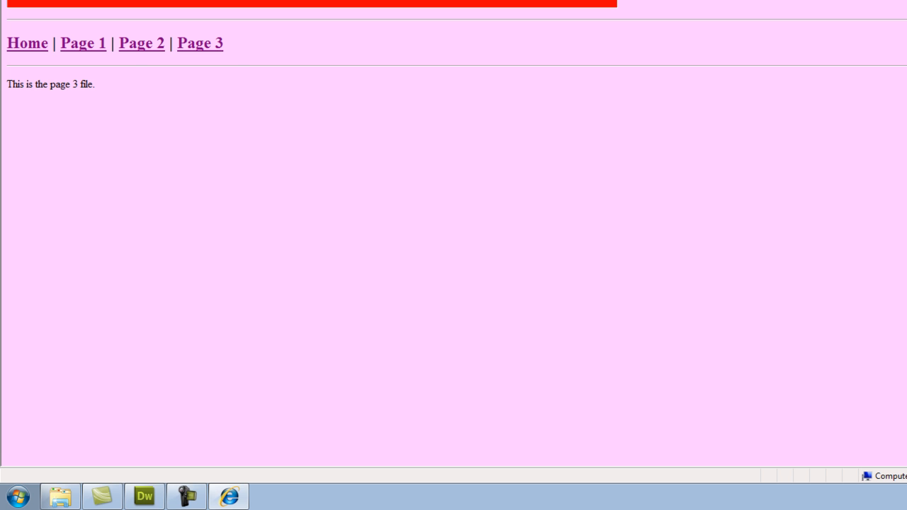
Step: Test the links between the subpages by visiting Page 2, Page 1, Home, Page 1, Page 3 and Page 2
left_click(154, 45)
left_click(62, 53)
left_click(35, 50)
left_click(71, 51)
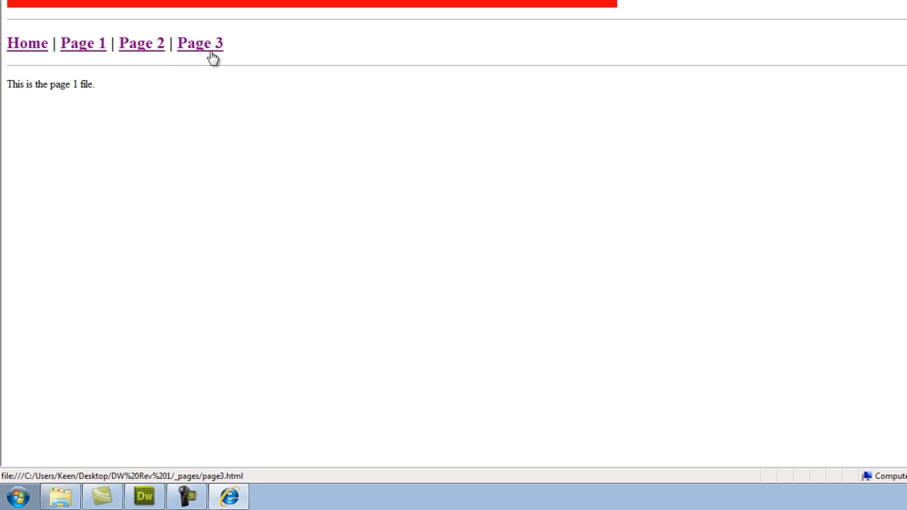
left_click(211, 57)
left_click(149, 47)
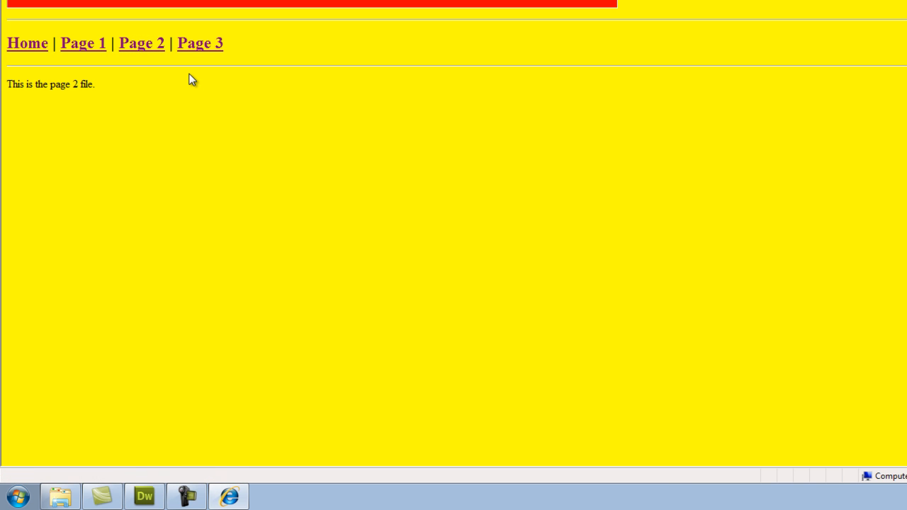